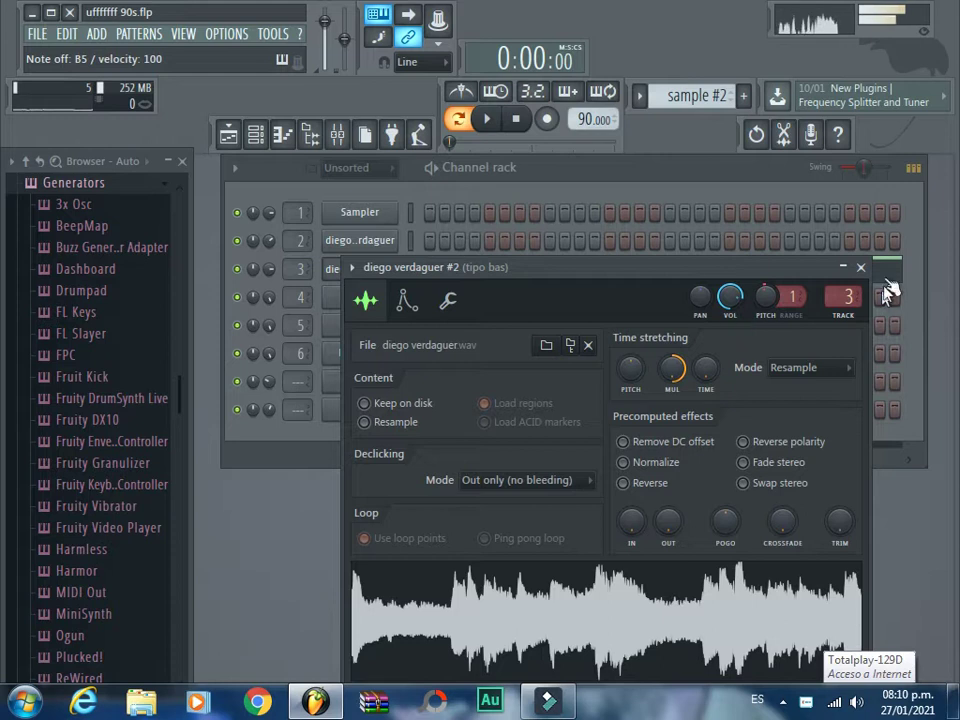
Step: Inspect the diego verdaguer #2 notes of sample #2 in the piano roll and listen to the sample #2 and sample patterns
left_click(861, 268)
left_click(459, 278)
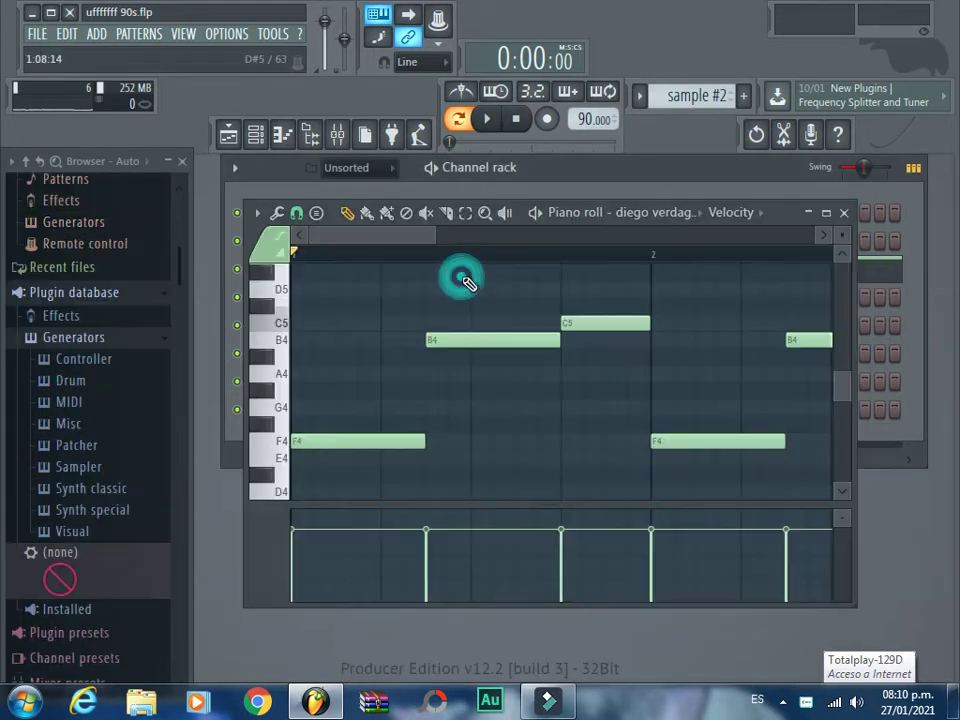
key("space")
left_click(844, 214)
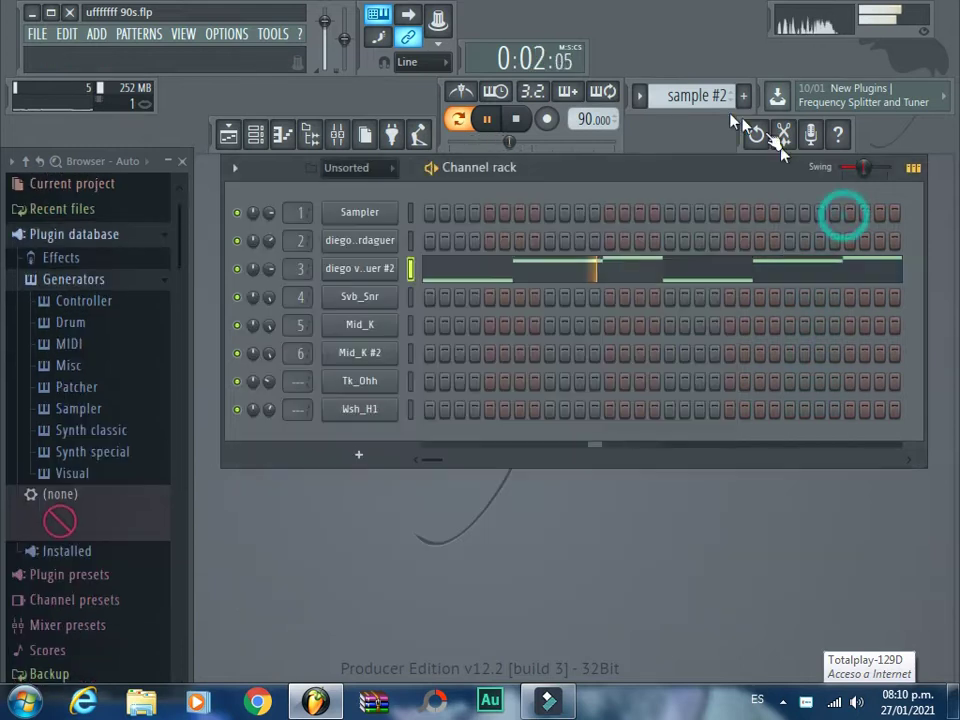
scroll(700, 96, "up", 1)
key("space")
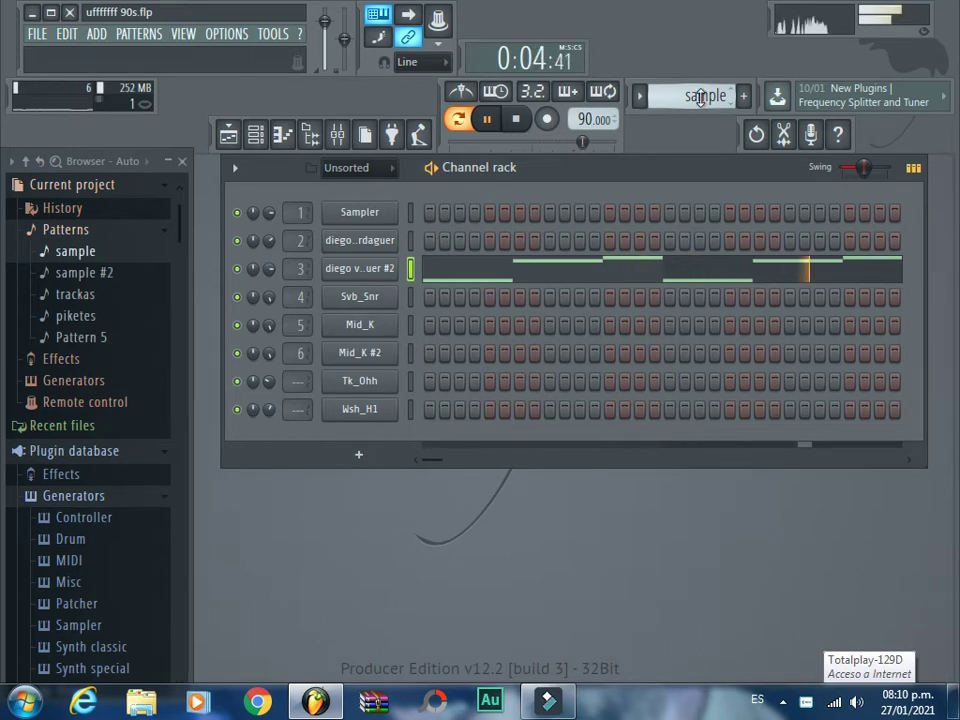
Step: Switch through the trackas, piketes and Pattern 5 patterns and listen to each one
scroll(700, 96, "down", 2)
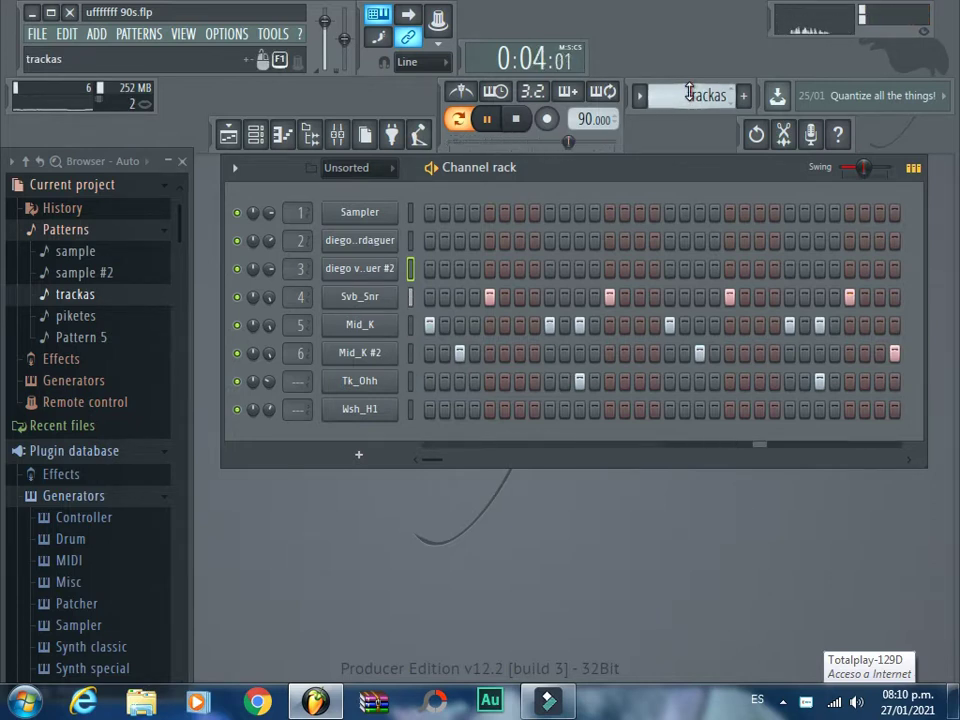
key("space")
mouse_move(690, 92)
left_mouse_down()
mouse_move(690, 74)
mouse_move(690, 92)
left_mouse_up()
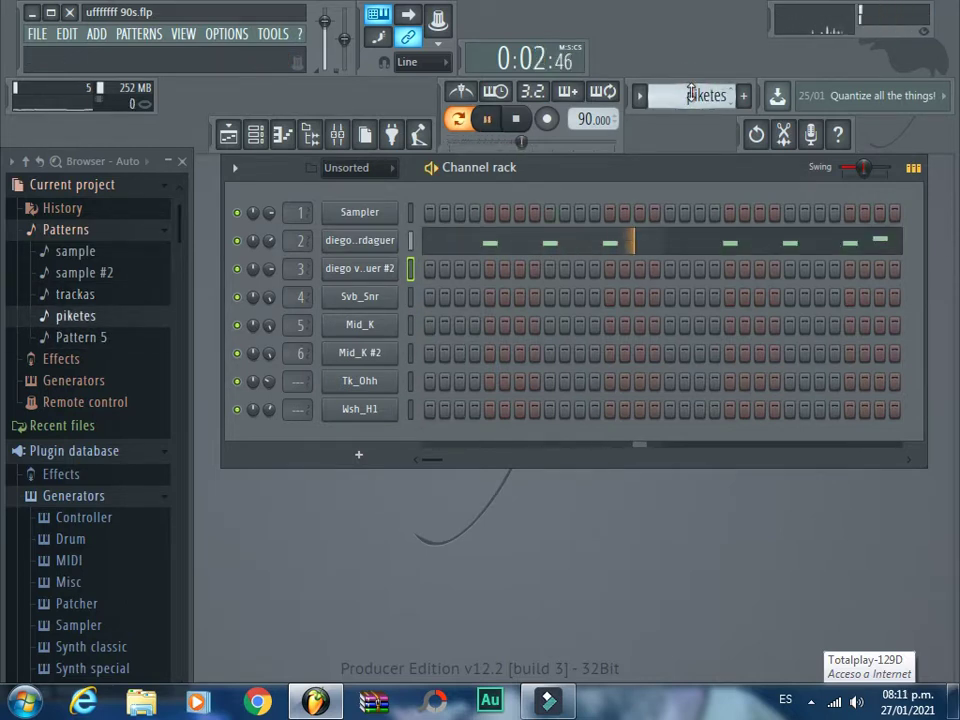
left_click_drag(690, 93, 690, 80)
key("space")
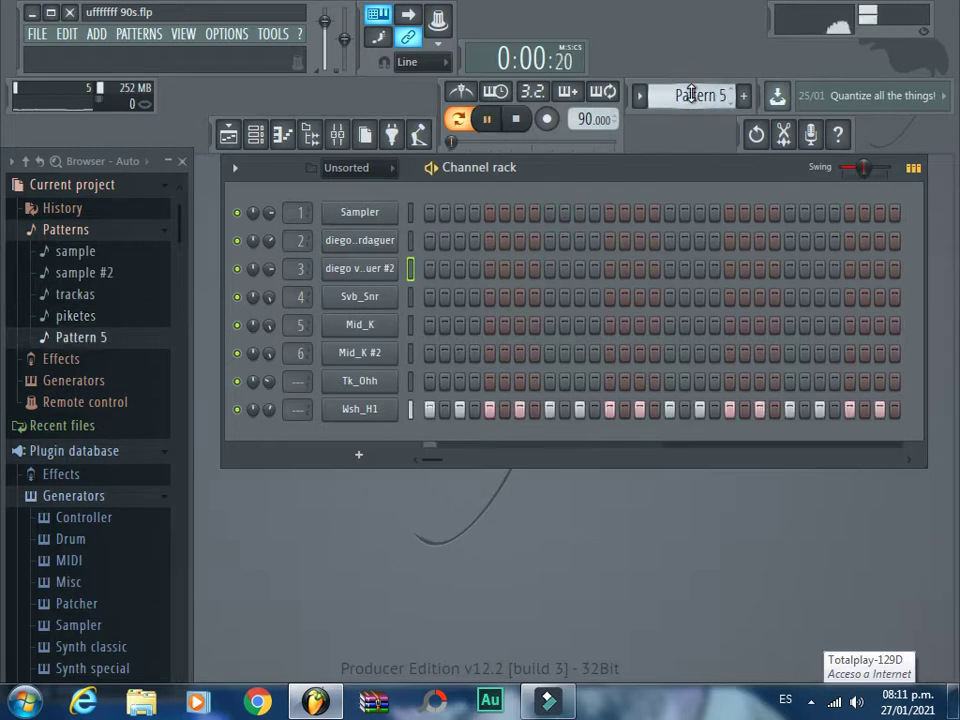
key("space")
Step: Return to the sample pattern and open the playlist
left_click(691, 94)
left_click_drag(691, 94, 690, 154)
key("space")
left_click(690, 94)
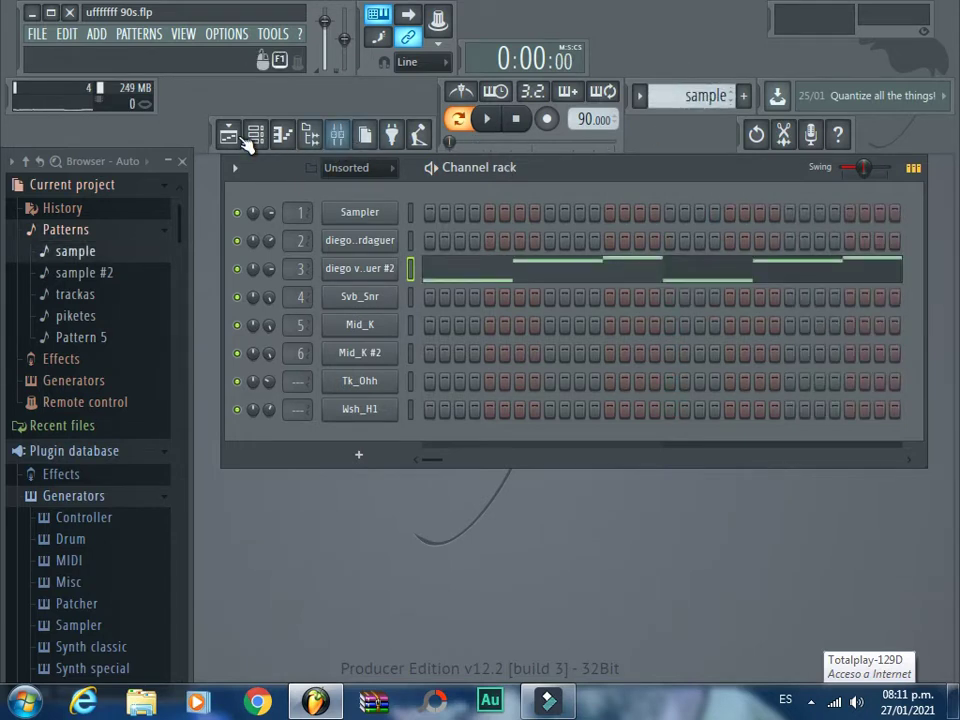
left_click(229, 135)
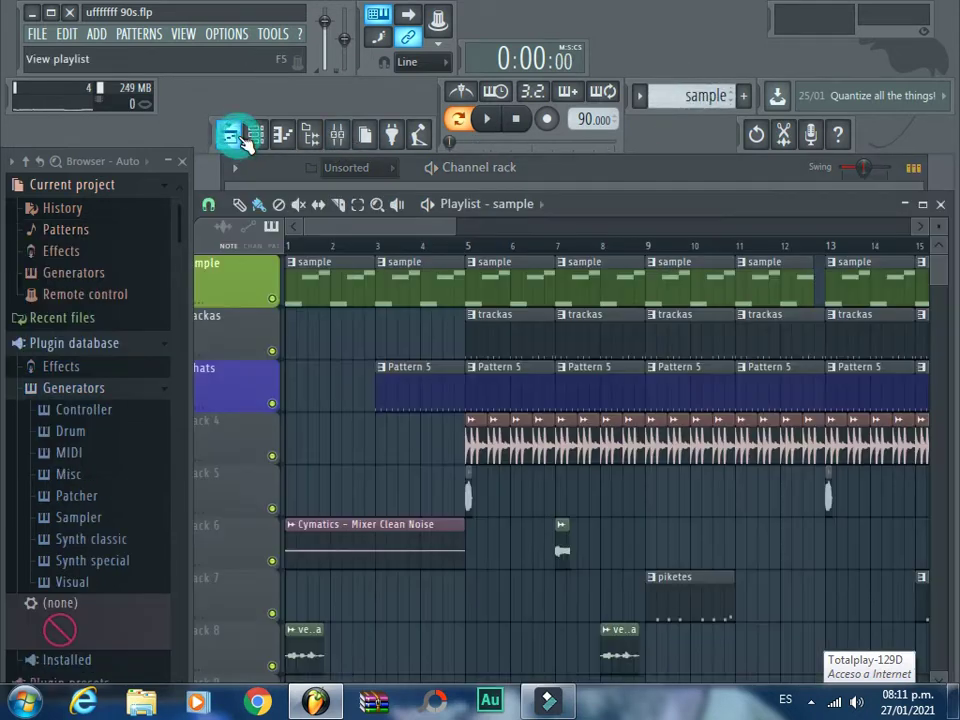
Step: Mute the trackas and hats tracks and Tracks 4, 6, 7 and 8 in the playlist
left_click(272, 350)
left_click(272, 403)
left_click(272, 456)
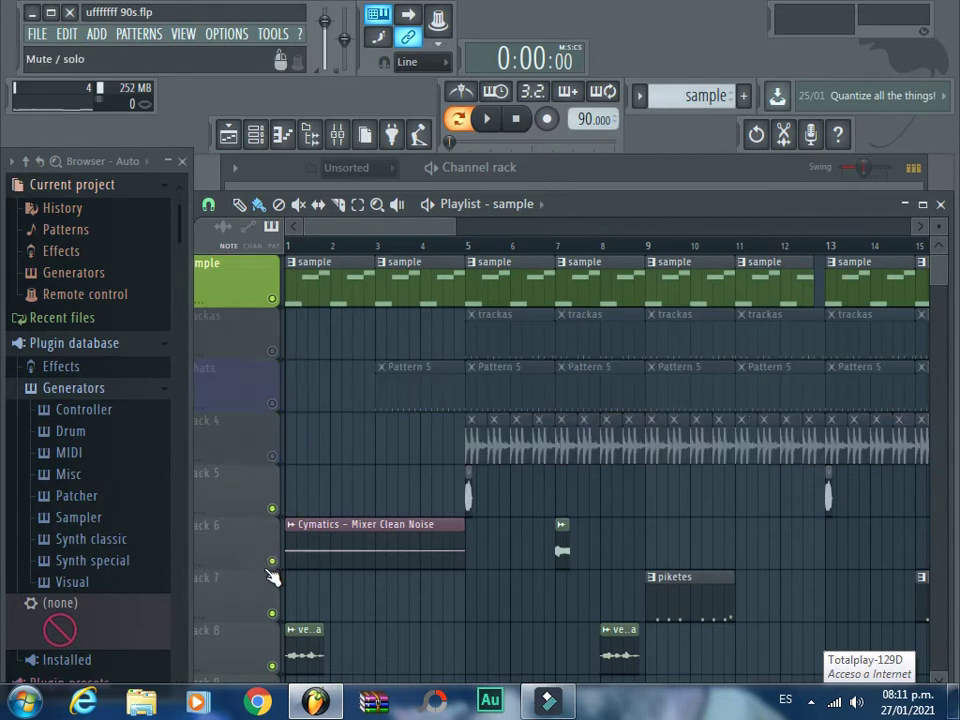
left_click(272, 561)
left_click(272, 613)
scroll(285, 561, "down", 2)
left_click(272, 557)
scroll(369, 508, "up", 2)
Step: Play the arrangement in song mode and unmute the hats and trackas tracks as their clips come up
key("space")
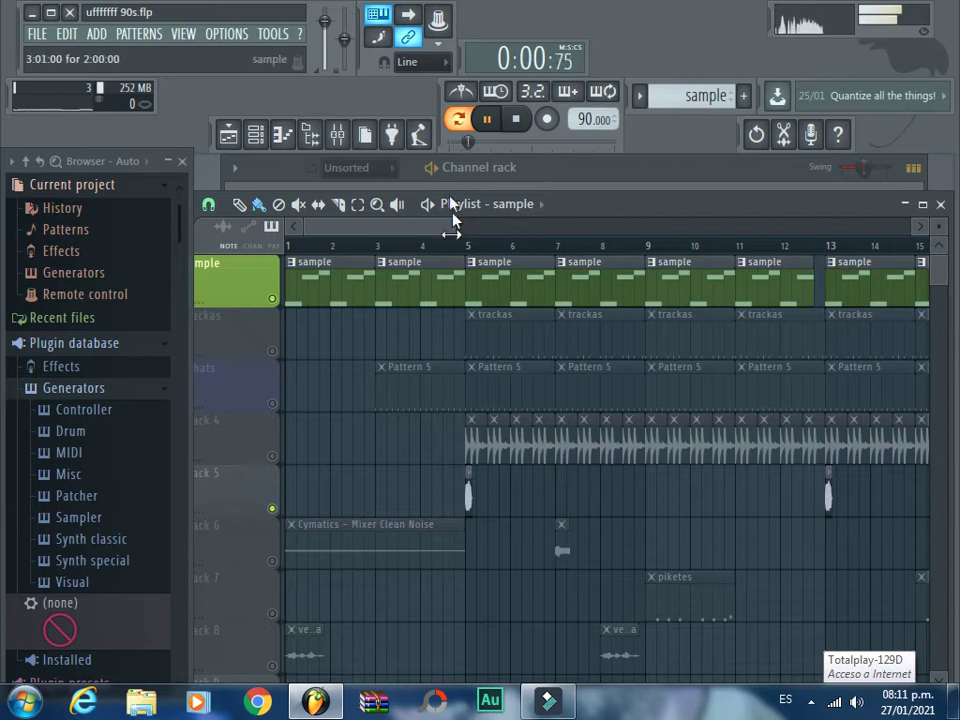
left_click(462, 120)
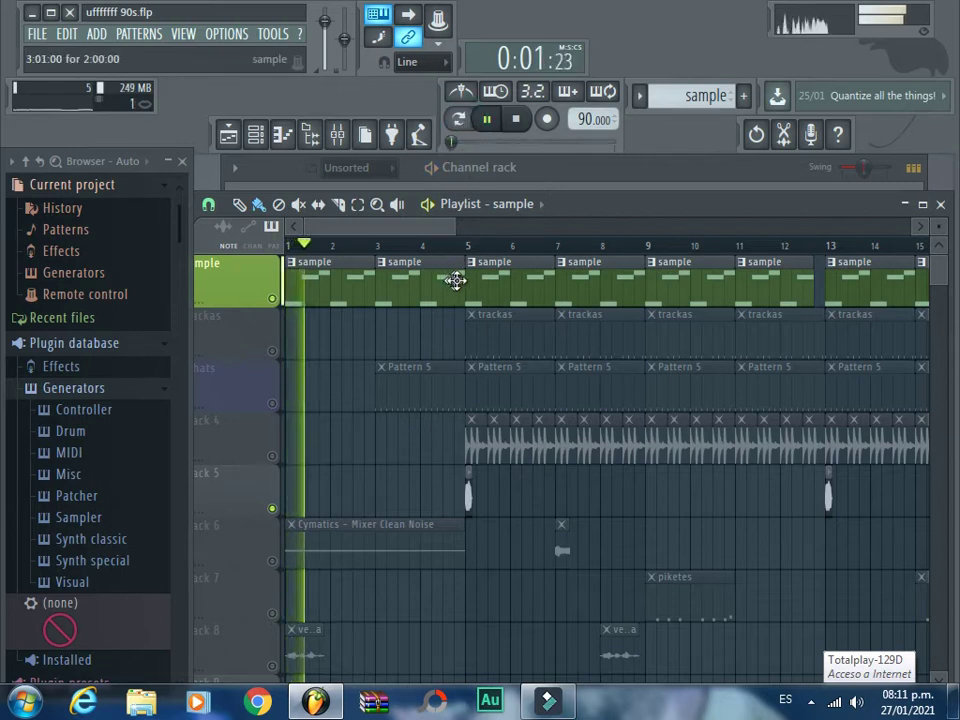
left_click(274, 403)
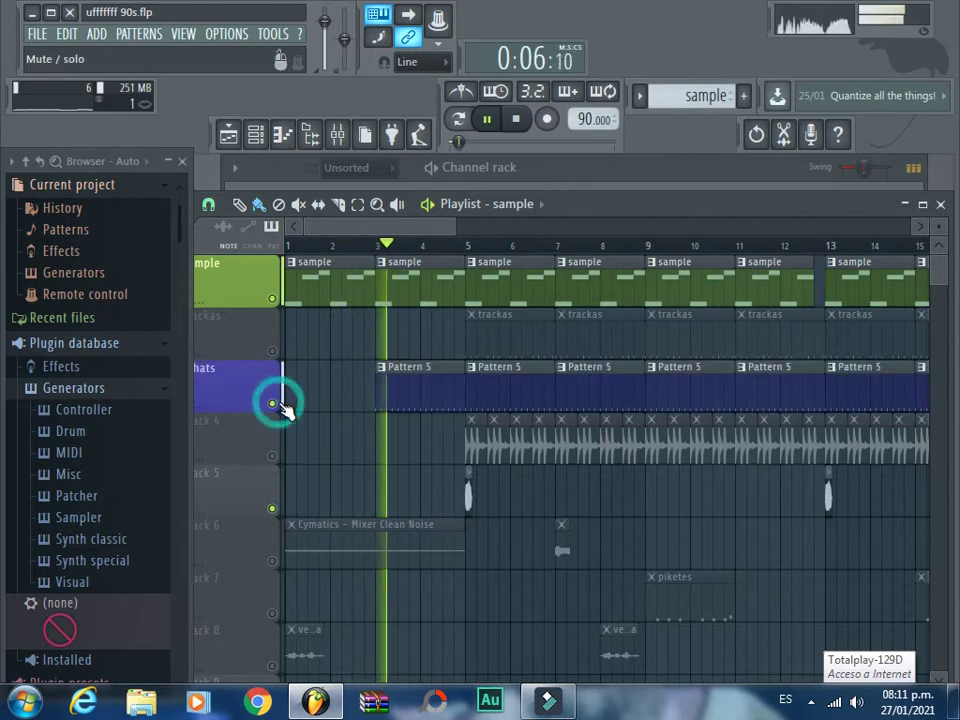
left_click(272, 351)
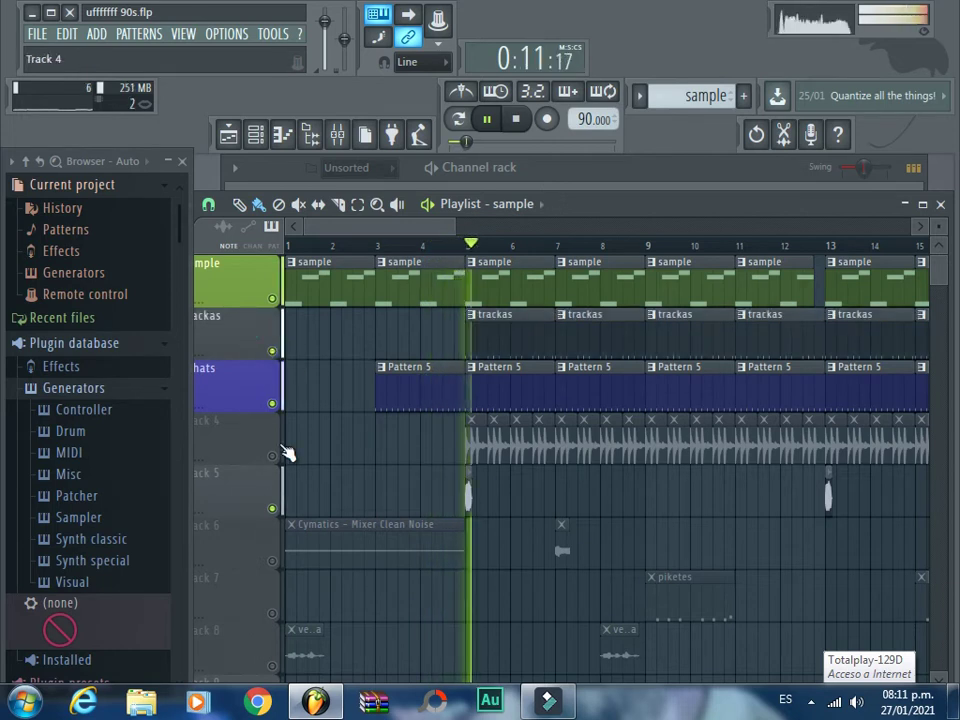
Step: Stop playback, then inspect and preview the Chant3 clip at bar 5 of Track 5
key("space")
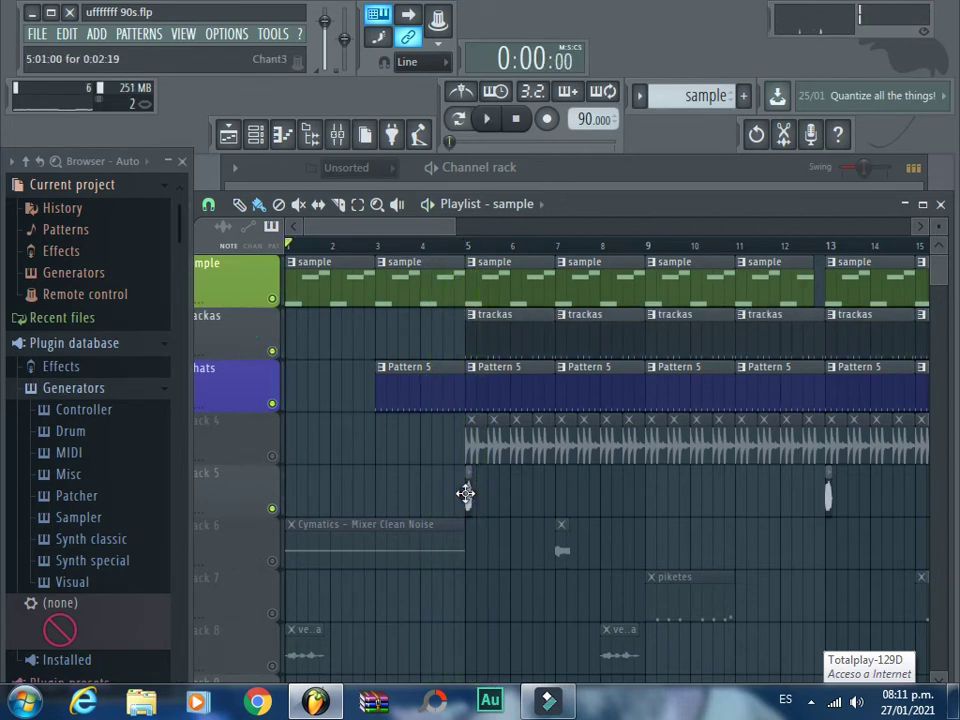
double_click(466, 494)
left_click(499, 615)
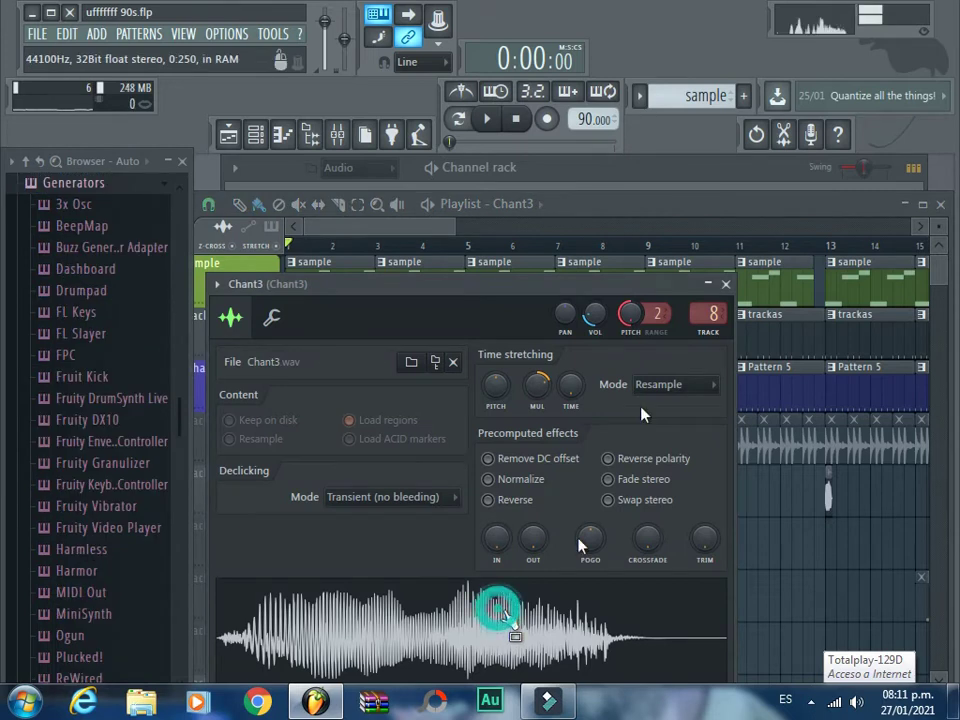
left_click(727, 281)
Step: Play the song from the start while unmuting Tracks 4, 6, 8 and 7 one after another
left_click(272, 456)
key("space")
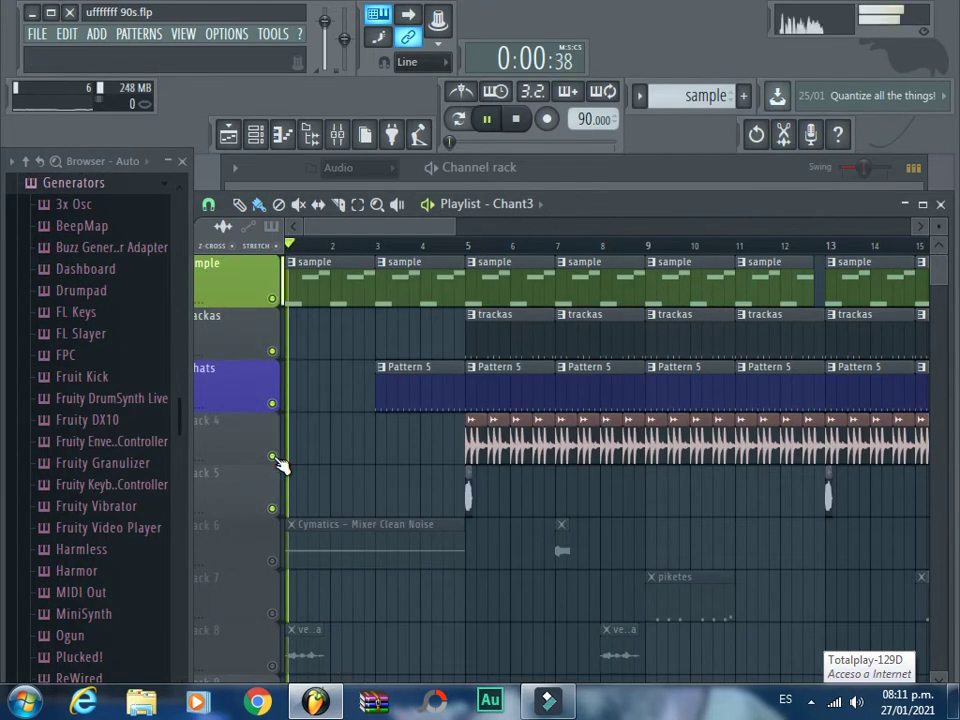
left_click(272, 561)
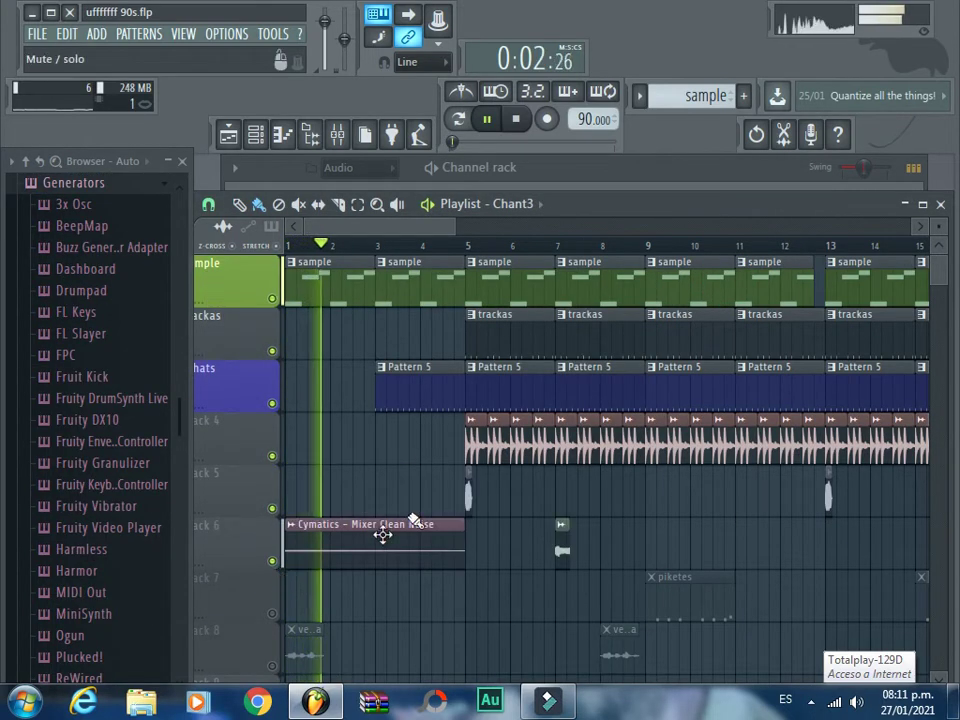
scroll(381, 520, "down", 1)
left_click_drag(453, 232, 643, 223)
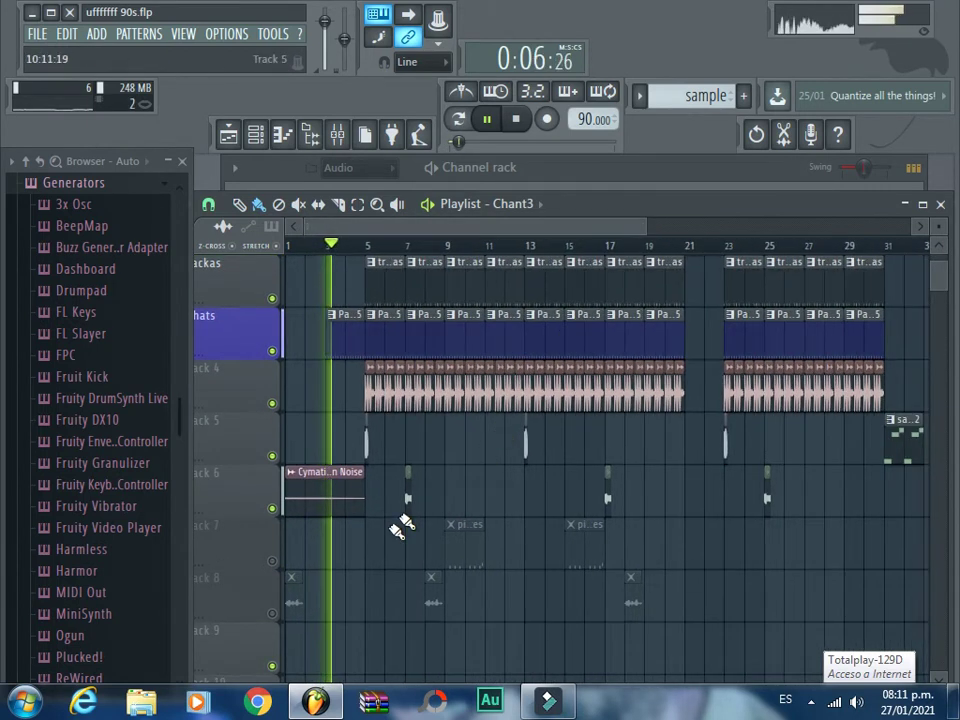
left_click(272, 613)
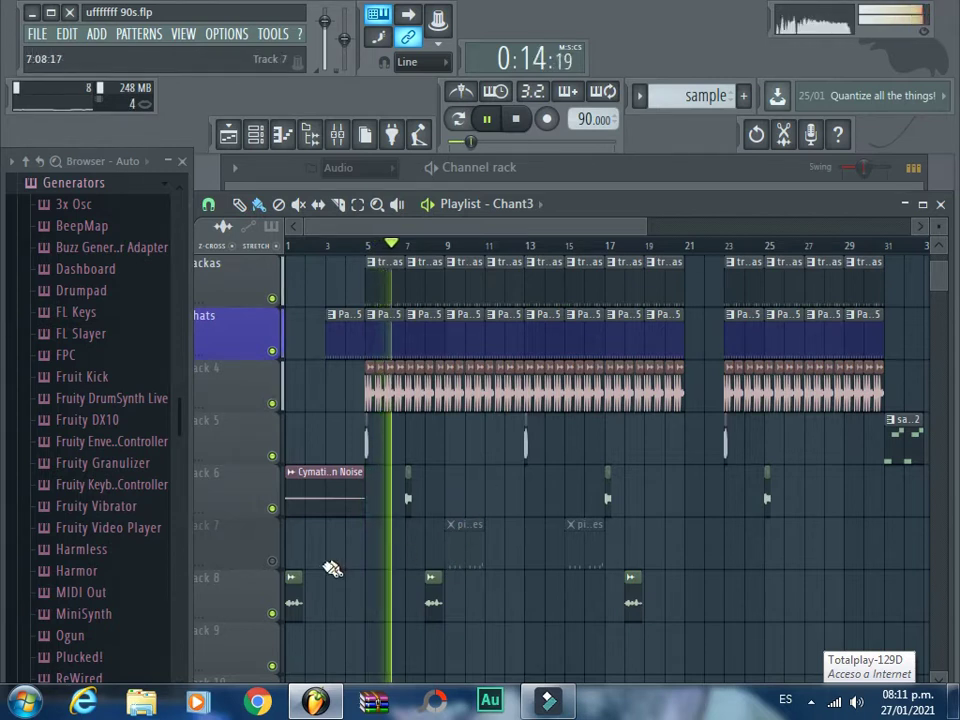
left_click(272, 561)
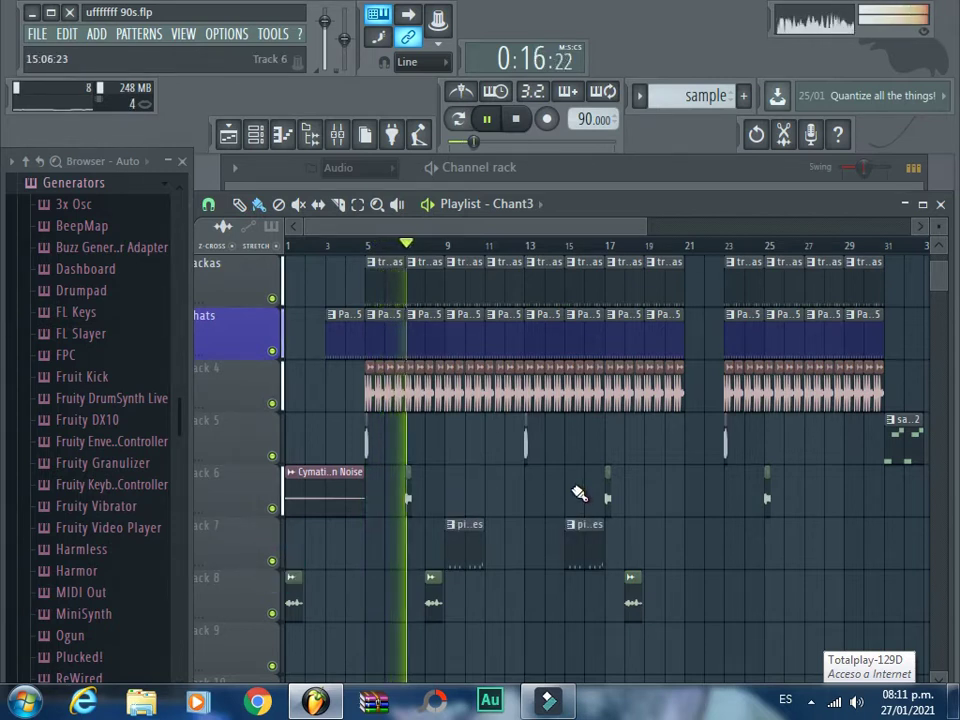
Step: Stop playback and inspect the sample settings of the boom bap awebo 1 clip at bar 7 of Track 6
key("space")
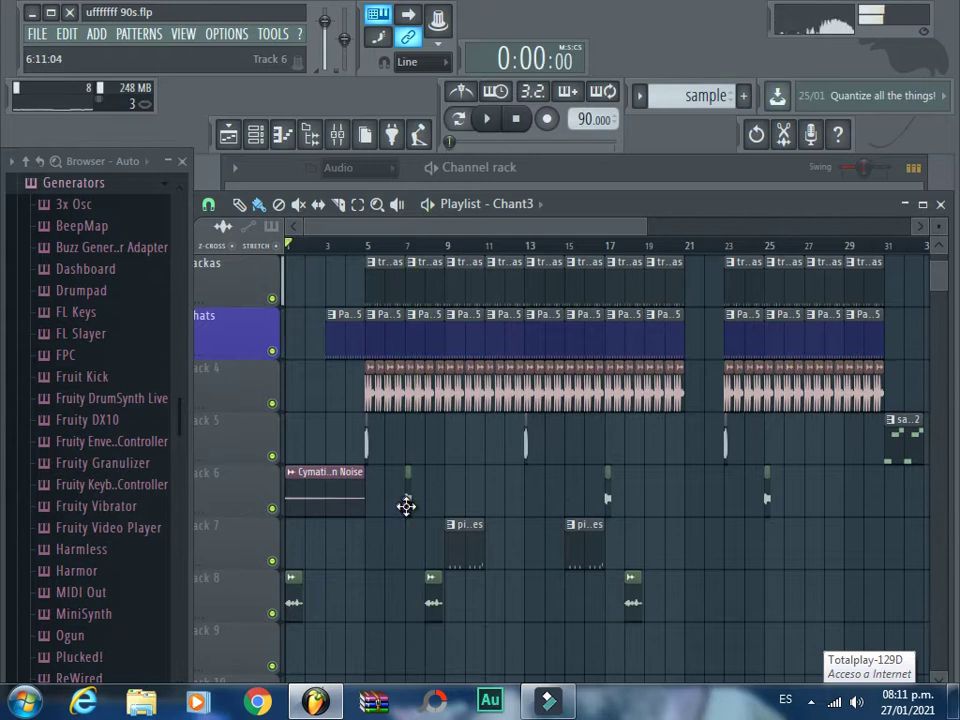
double_click(409, 510)
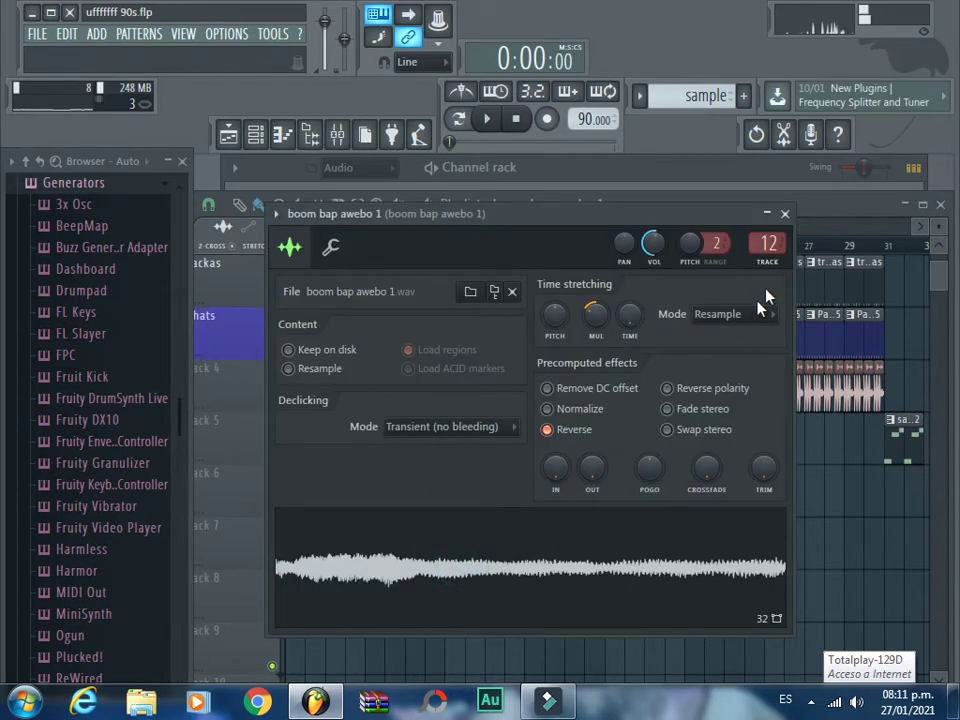
left_click(785, 214)
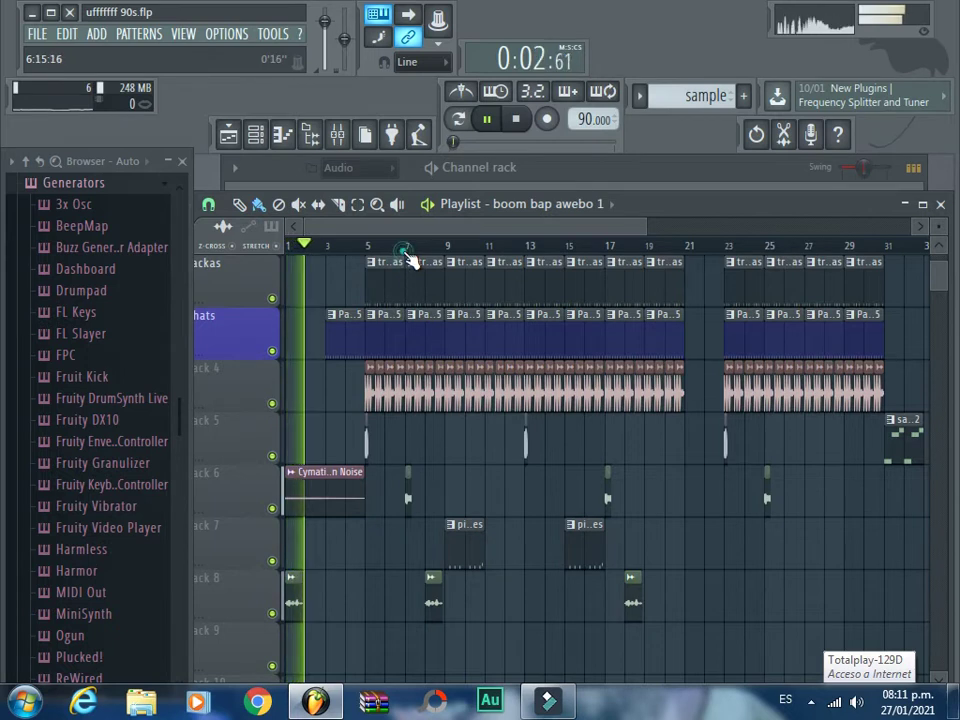
Step: Listen to the arrangement from bar 7, skipping ahead to about bar 30 and to bar 35, and stop playback at the end
left_click(404, 249)
left_click_drag(562, 224, 681, 224)
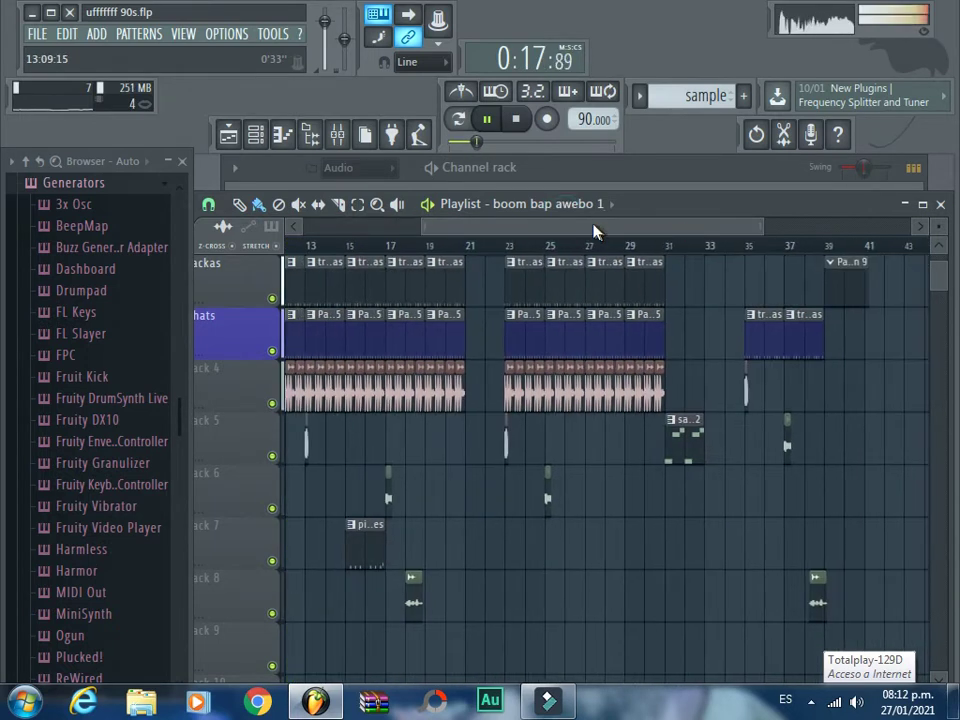
left_click_drag(594, 225, 525, 228)
scroll(610, 327, "up", 1)
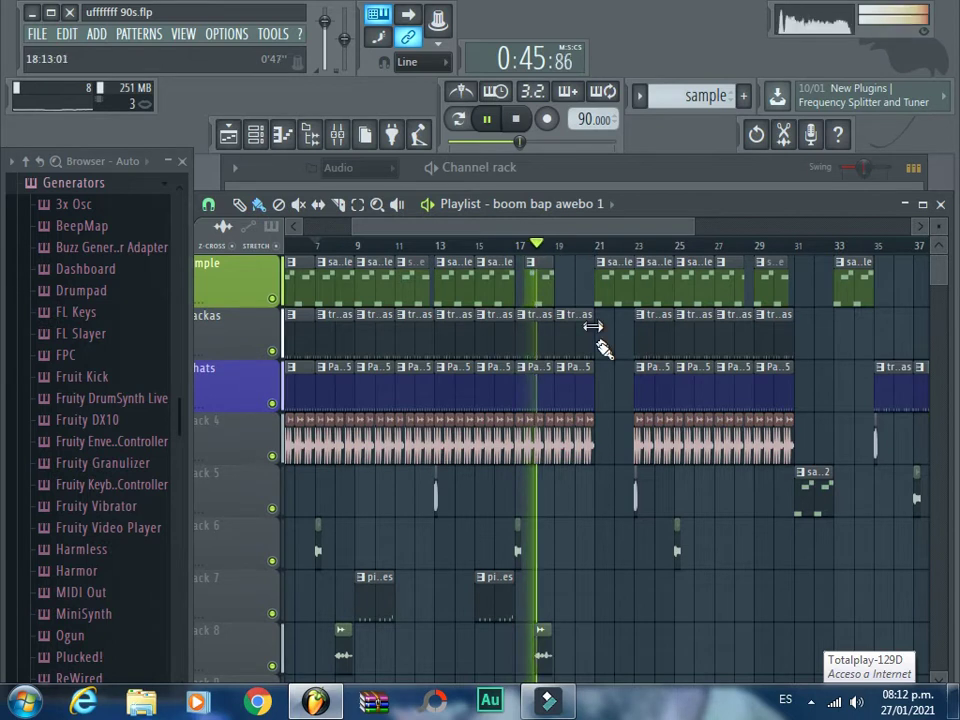
scroll(606, 353, "down", 2)
scroll(610, 375, "up", 2)
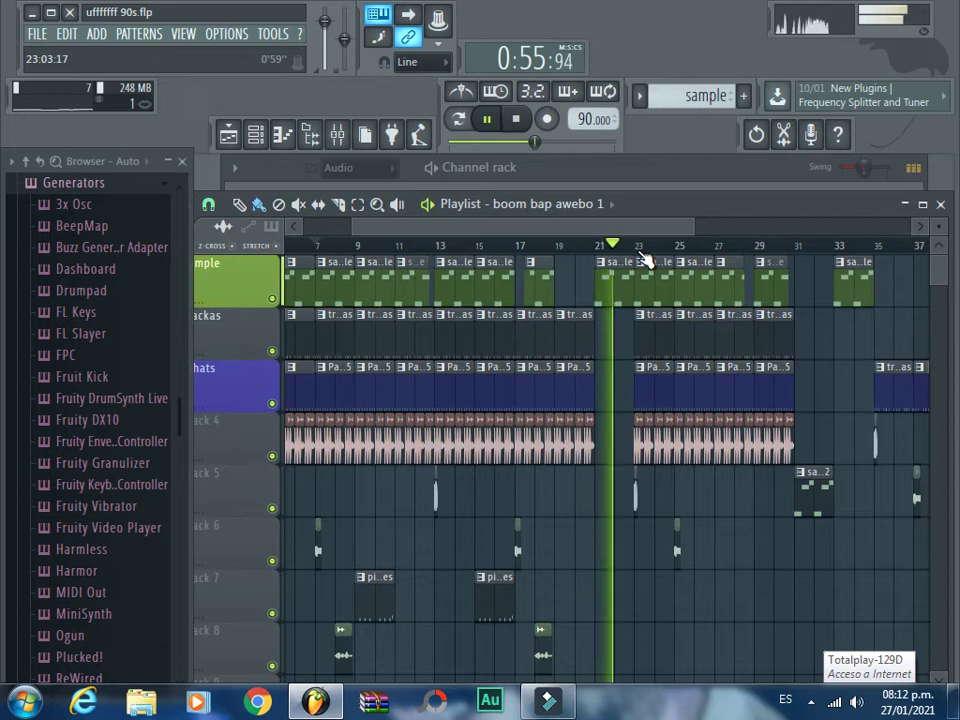
left_click_drag(652, 229, 727, 229)
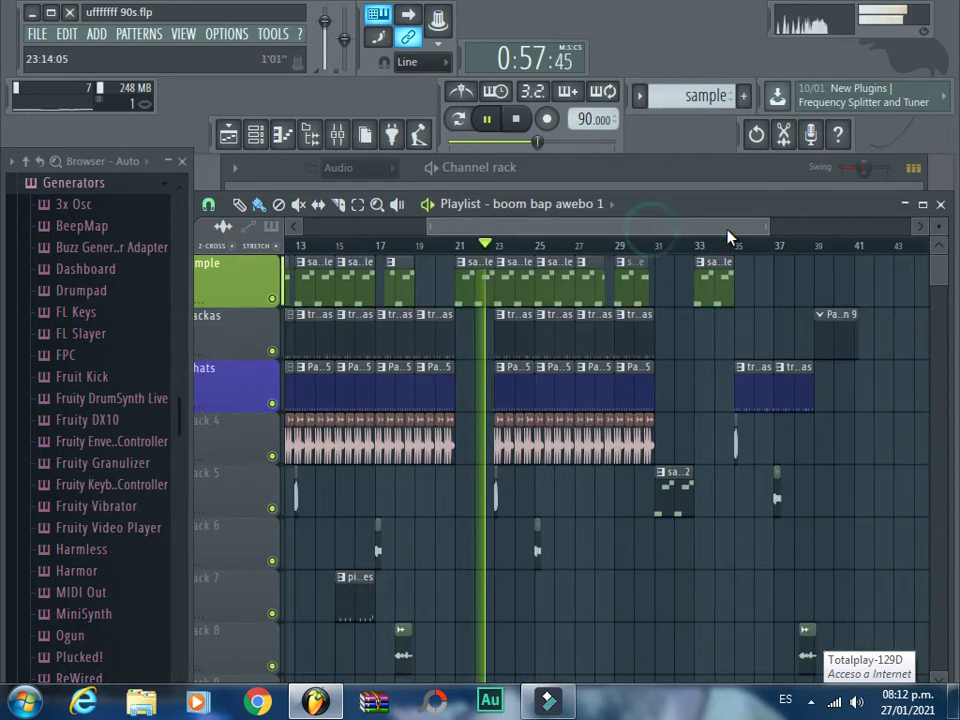
left_click(632, 245)
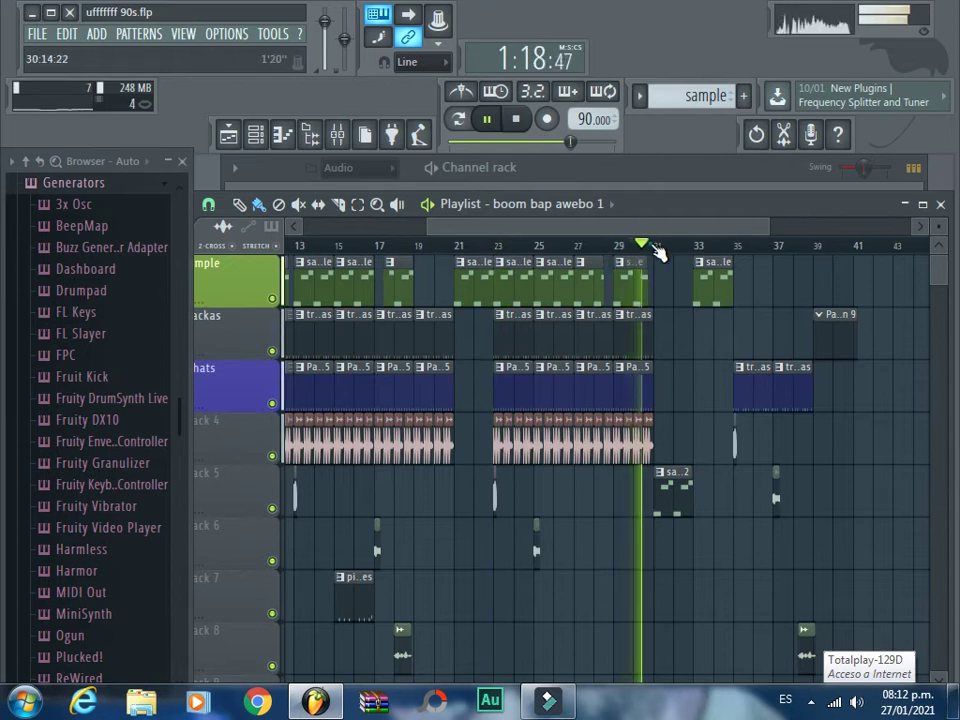
left_click(734, 245)
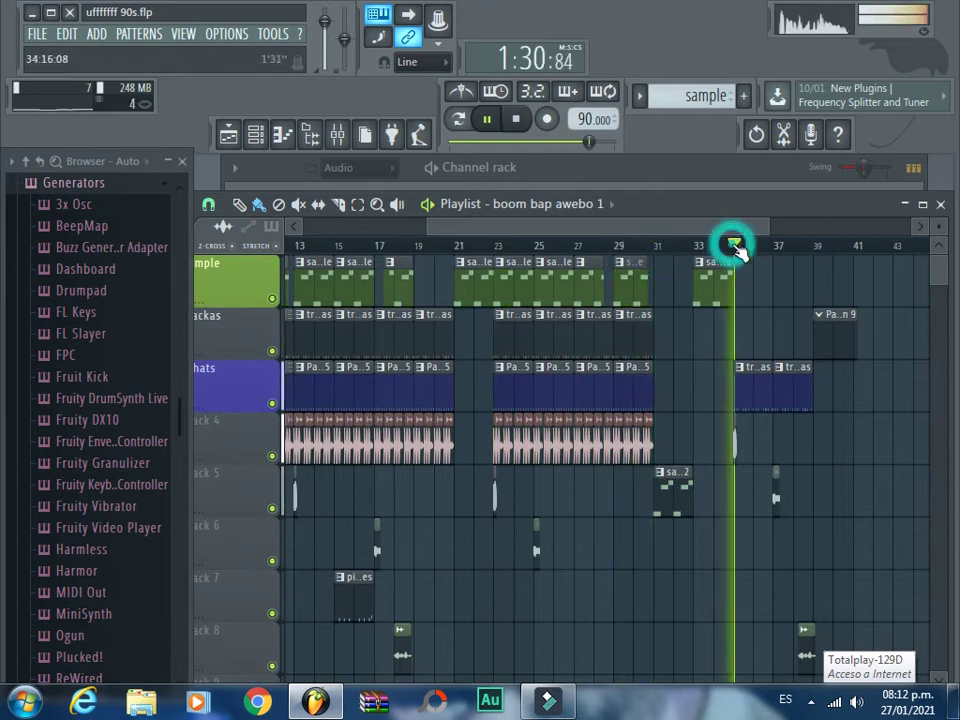
left_click_drag(743, 227, 797, 231)
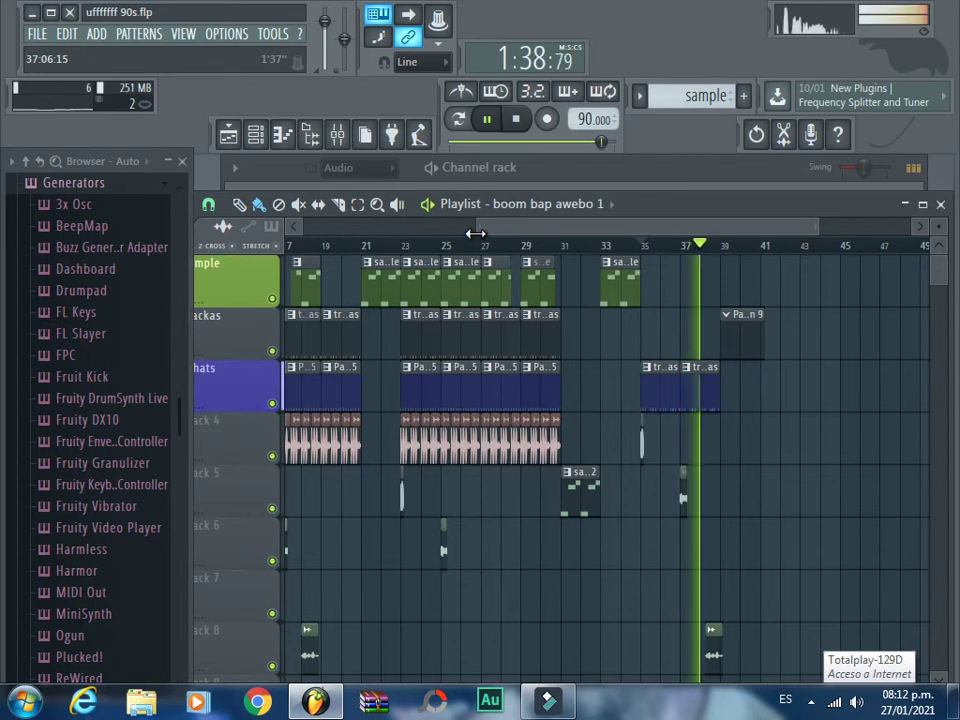
left_click_drag(475, 233, 306, 250)
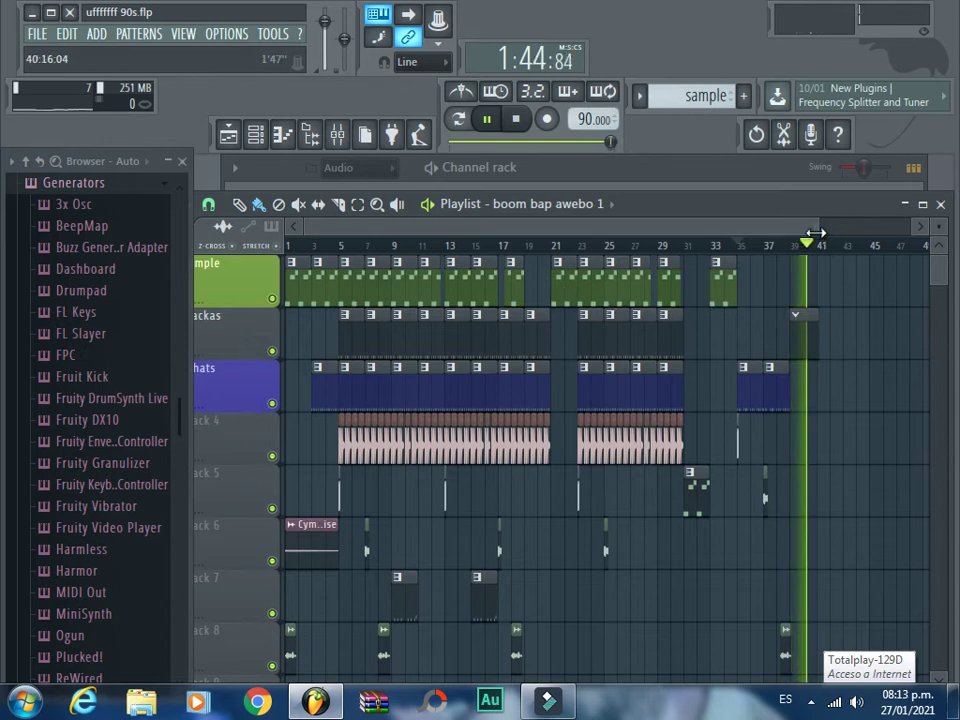
left_click(516, 120)
Step: Inspect the Wsh_H1 notes of Pattern 5 in the piano roll, preview a few keys and close it
double_click(409, 365)
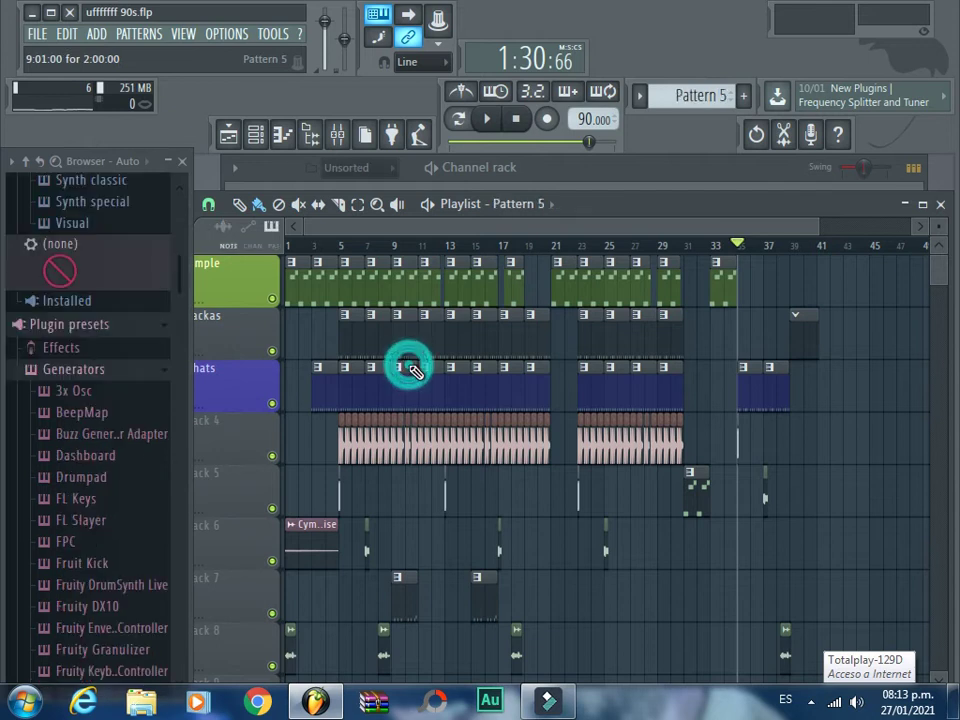
left_click_drag(283, 370, 287, 441)
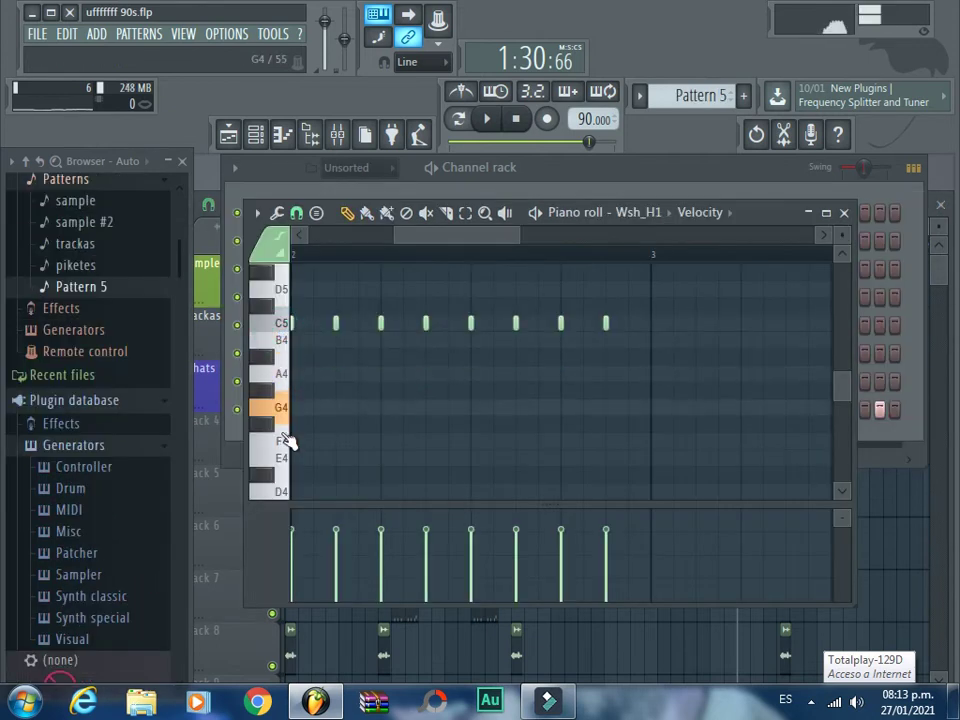
left_click(843, 213)
left_click(236, 497)
Step: Play the arrangement's ending from bar 35 and look over all the playlist tracks
key("space")
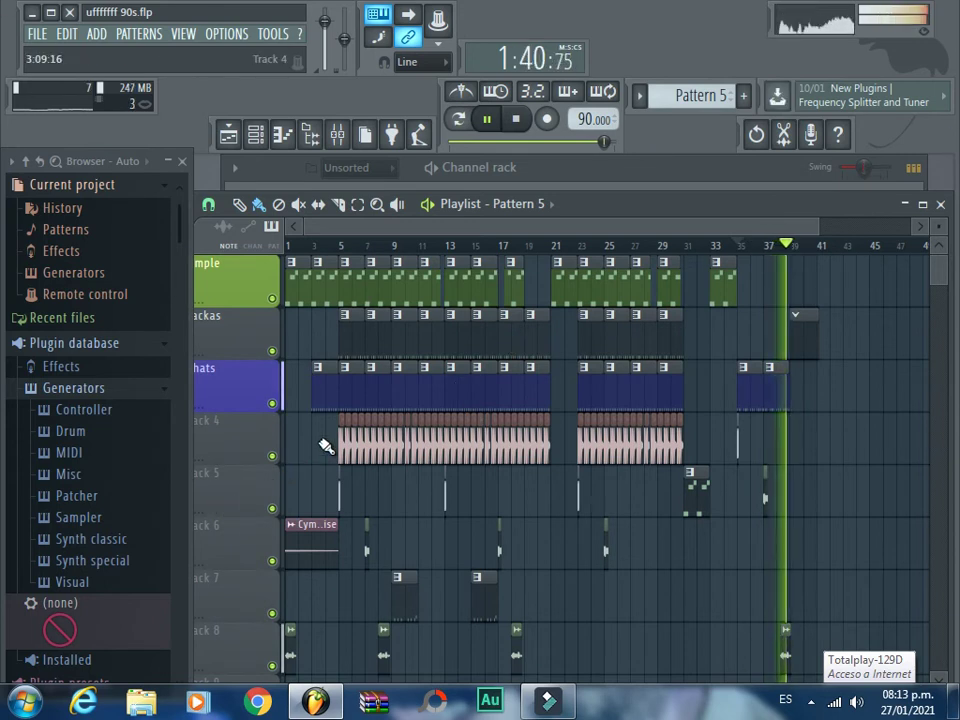
scroll(326, 446, "down", 5)
scroll(326, 446, "up", 5)
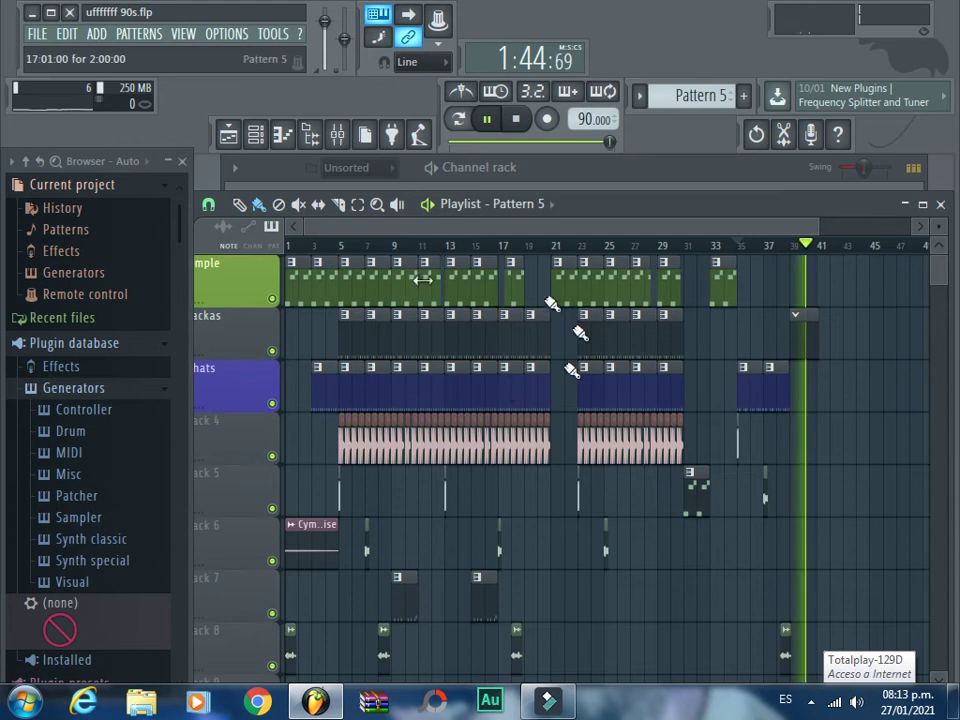
Step: Stop the song playback and close the playlist to get back to the channel rack
key("space")
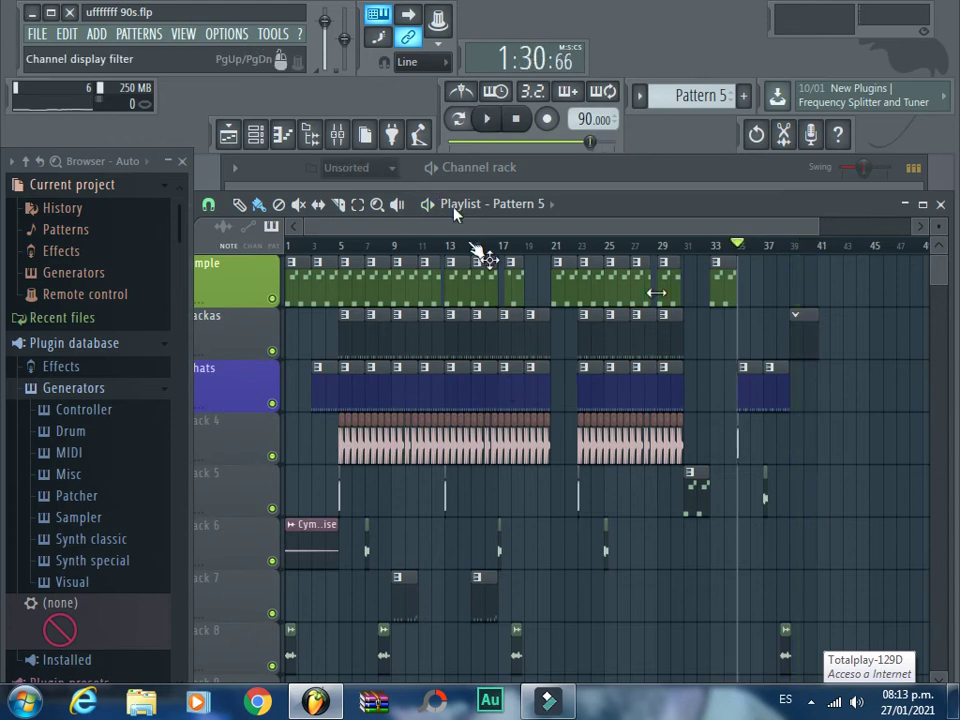
left_click(937, 207)
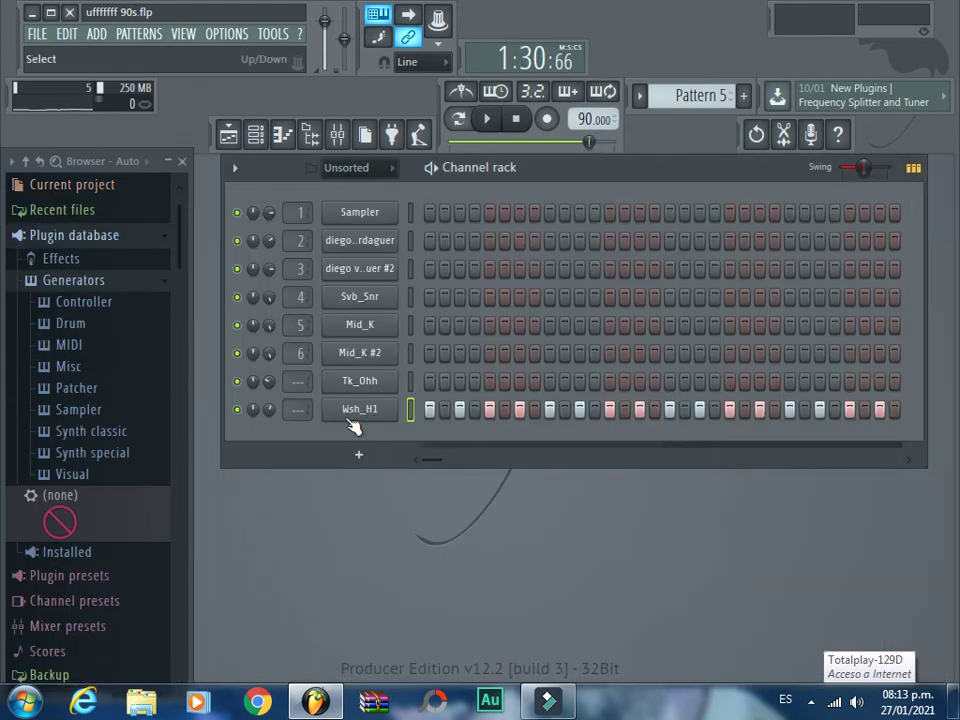
Step: Check the Wsh_H1 channel's sample, switch to the pattern named sample and close the channel settings
left_click(345, 409)
left_click(477, 650)
mouse_move(700, 96)
left_mouse_down()
mouse_move(700, 105)
mouse_move(700, 84)
left_mouse_up()
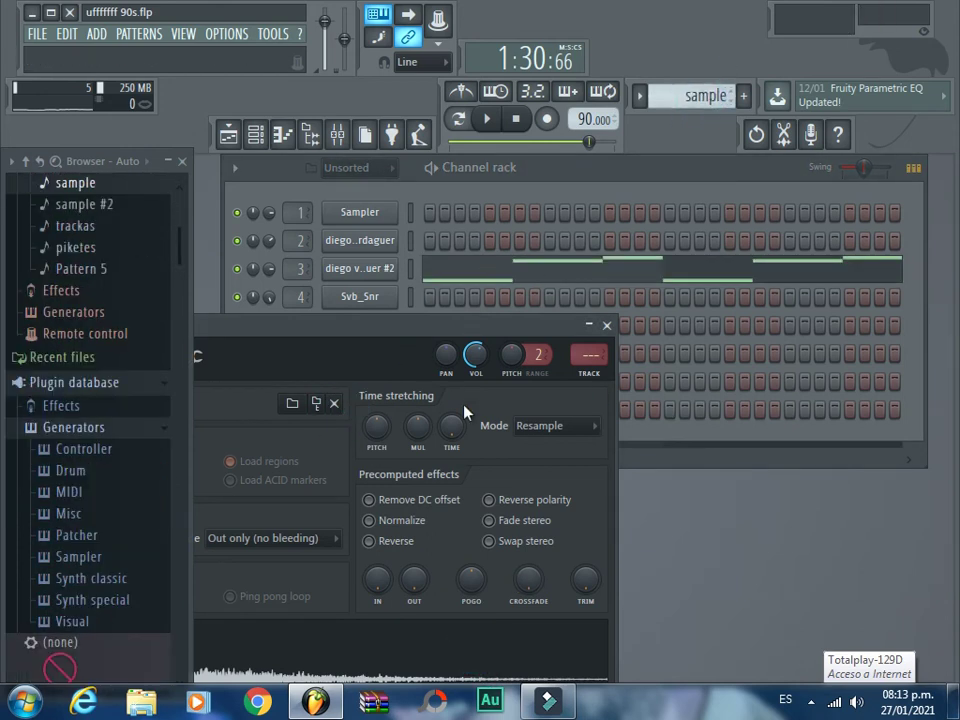
left_click(607, 325)
Step: Inspect the diego verdaguer #2 channel's sample settings, volume envelope and miscellaneous functions, including its arpeggiator and echo delay
left_click(380, 276)
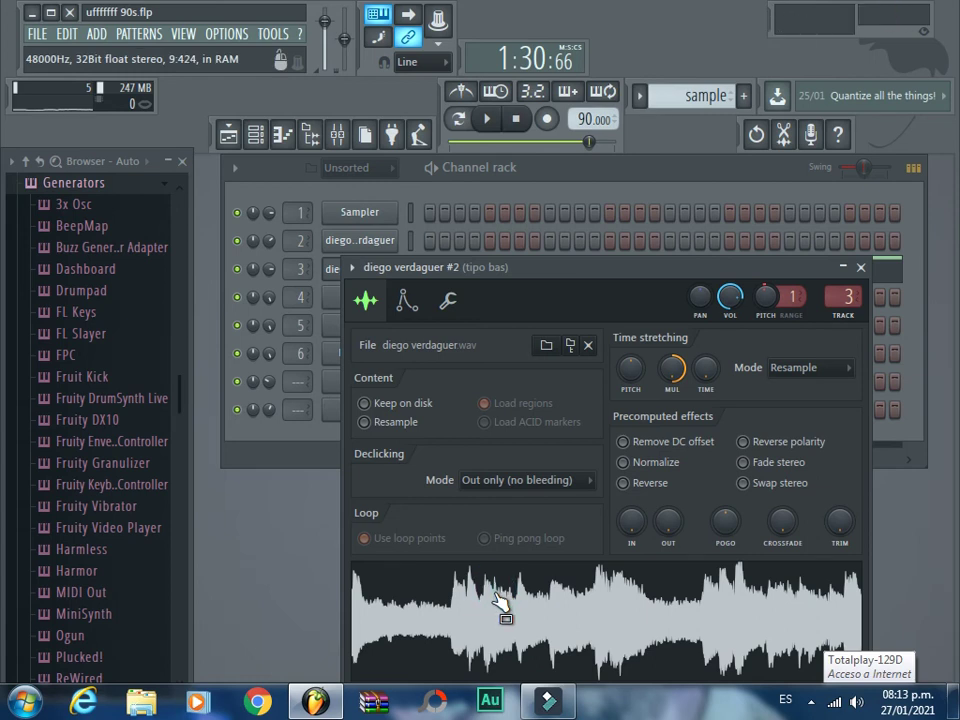
left_click(443, 310)
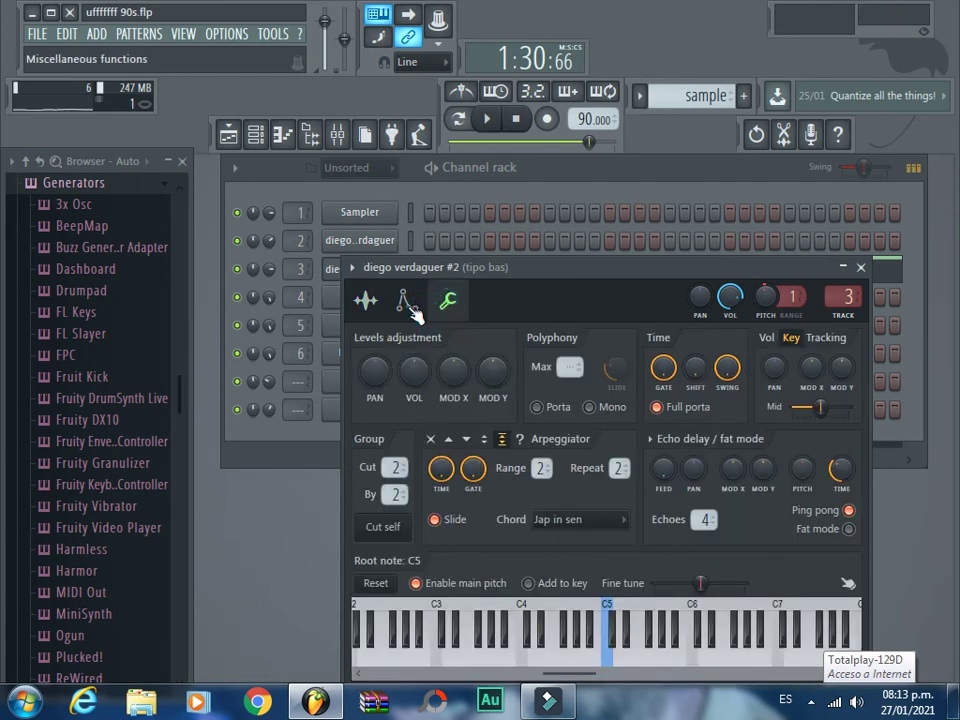
left_click(413, 312)
left_click(368, 301)
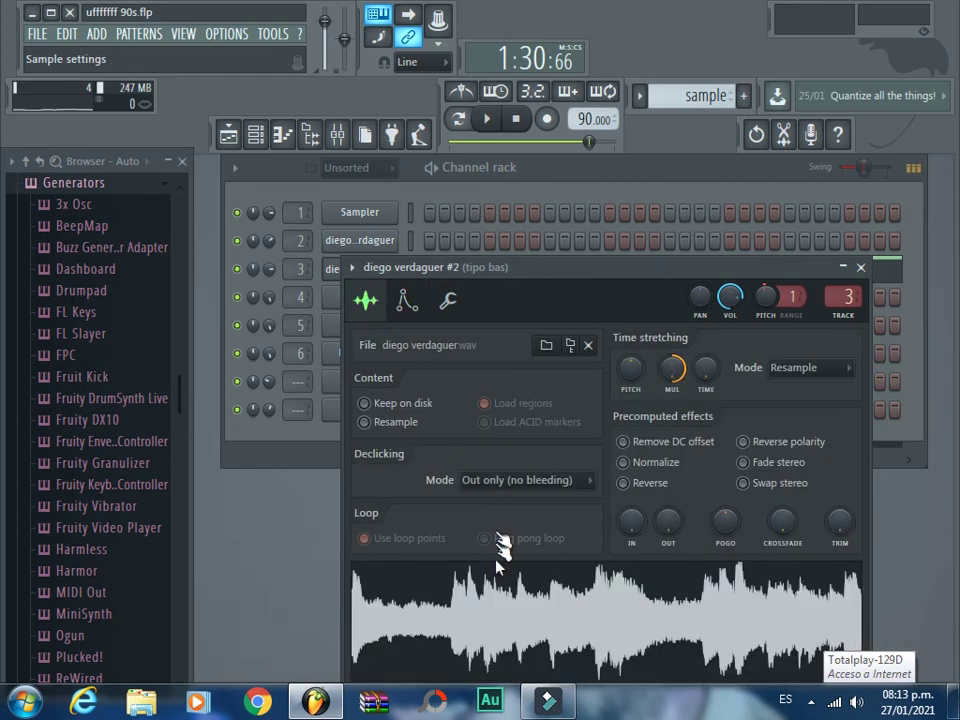
left_click(450, 306)
left_click(410, 305)
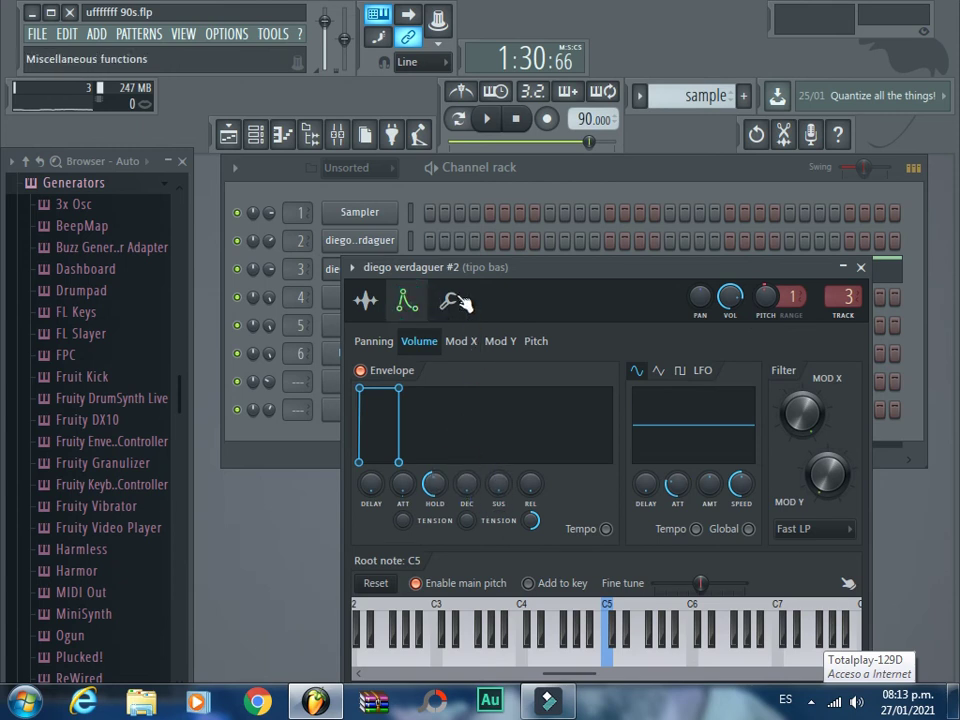
left_click(458, 303)
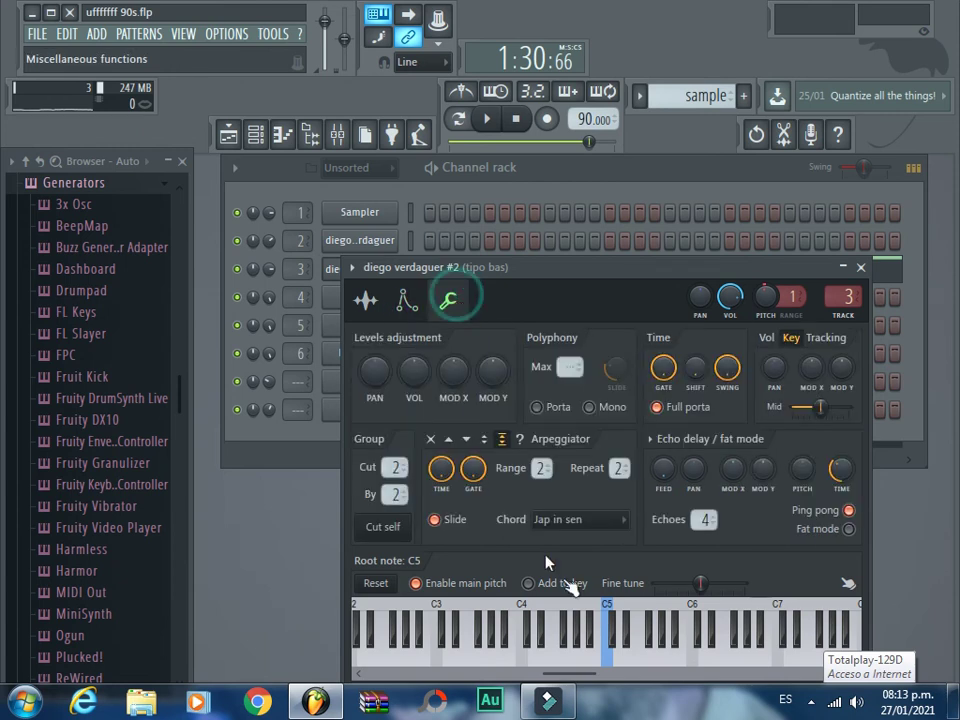
left_click(416, 314)
Step: Preview the diego verdaguer #2 sample at several low and high pitches on its keyboard, and close the channel settings
left_click(506, 644)
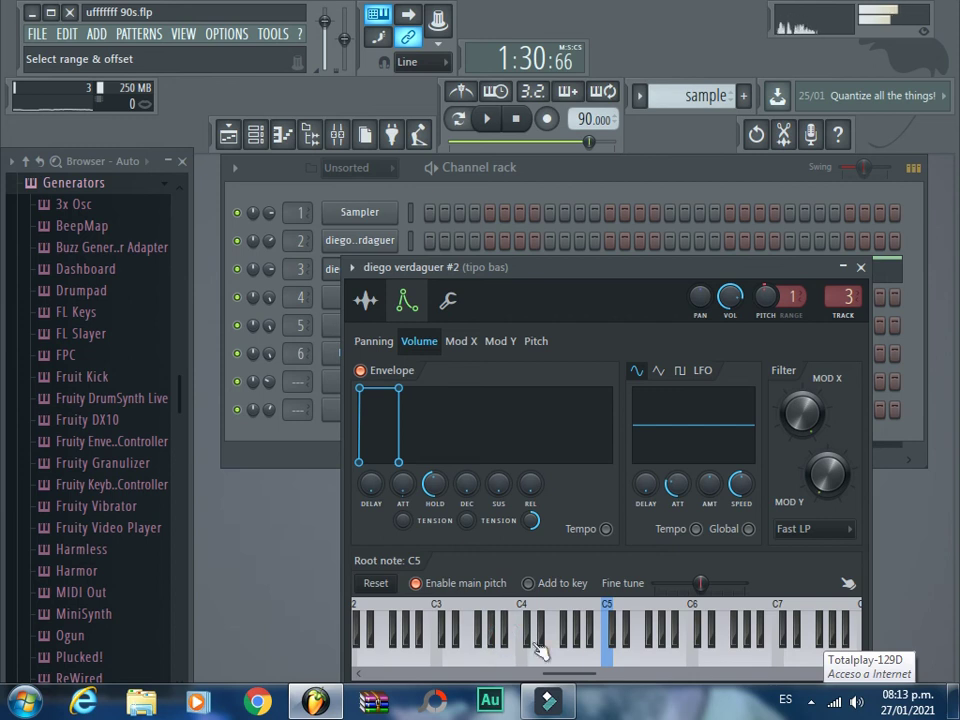
left_click(715, 628)
left_click(753, 640)
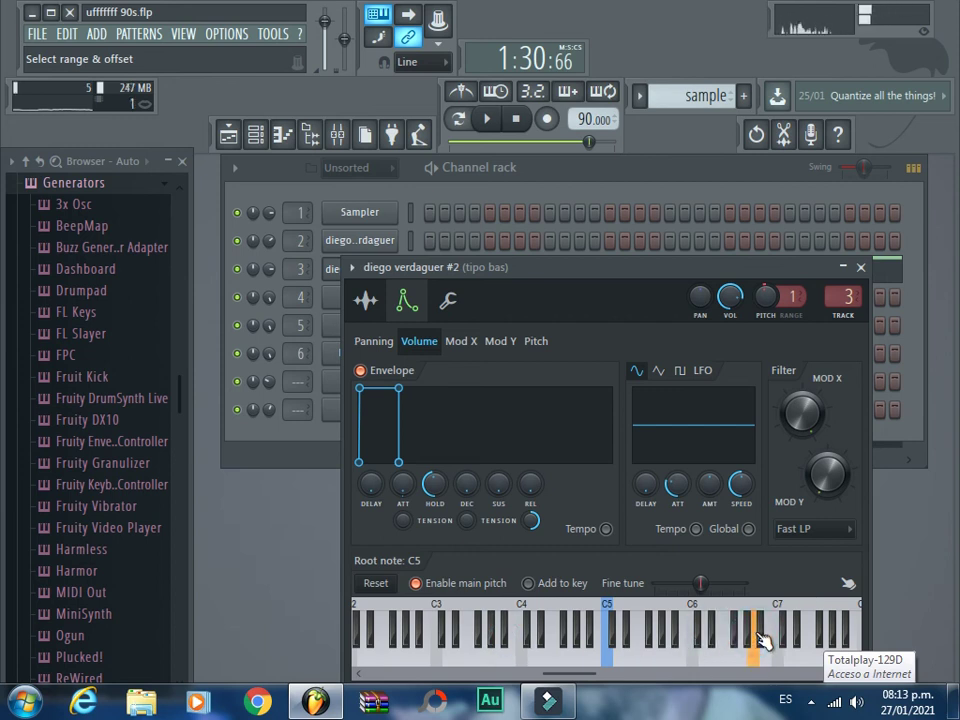
left_click(772, 638)
left_click(786, 634)
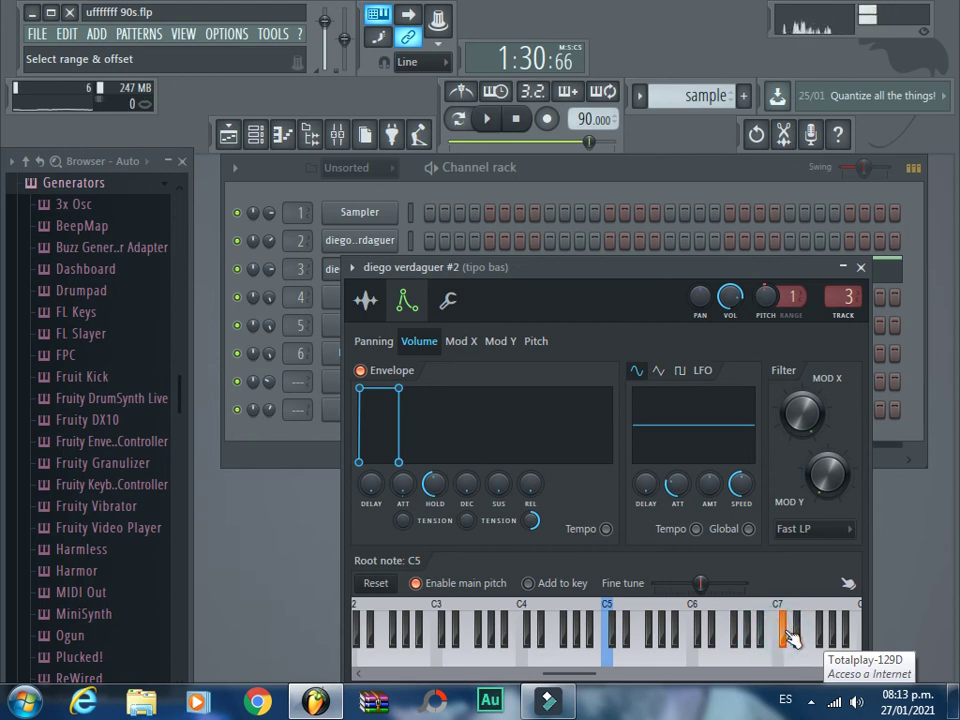
left_click(847, 630)
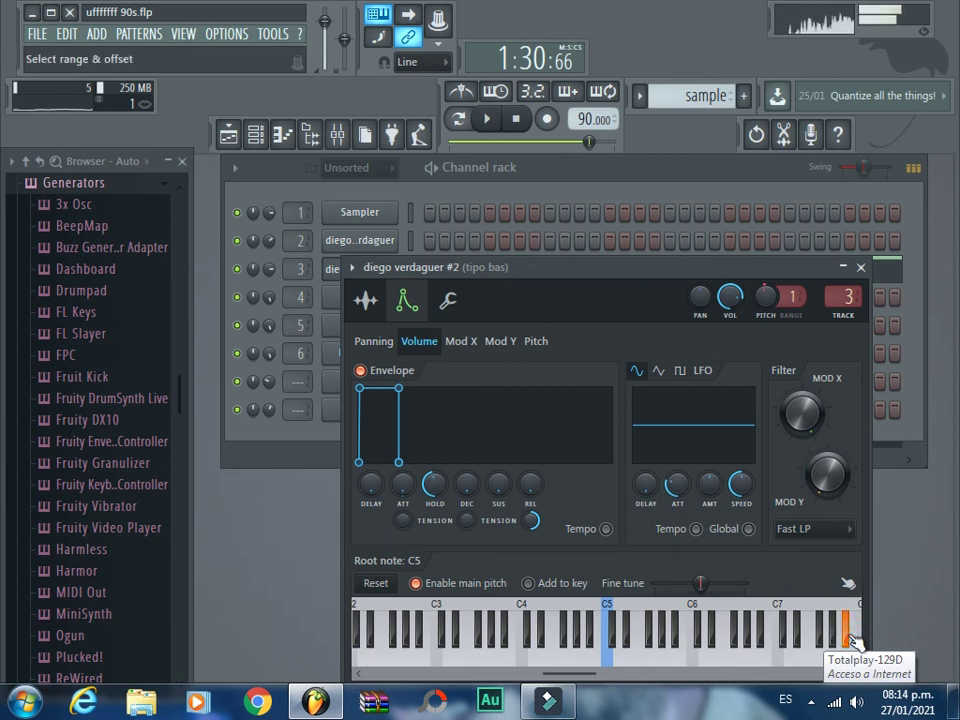
left_click(847, 632)
left_click(581, 649)
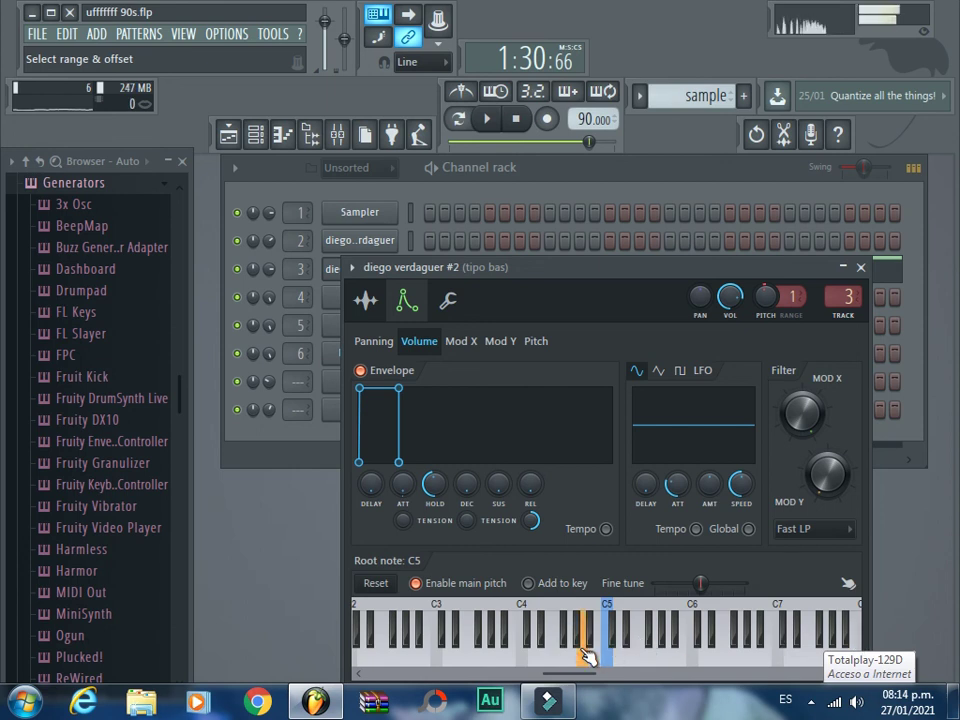
left_click(549, 649)
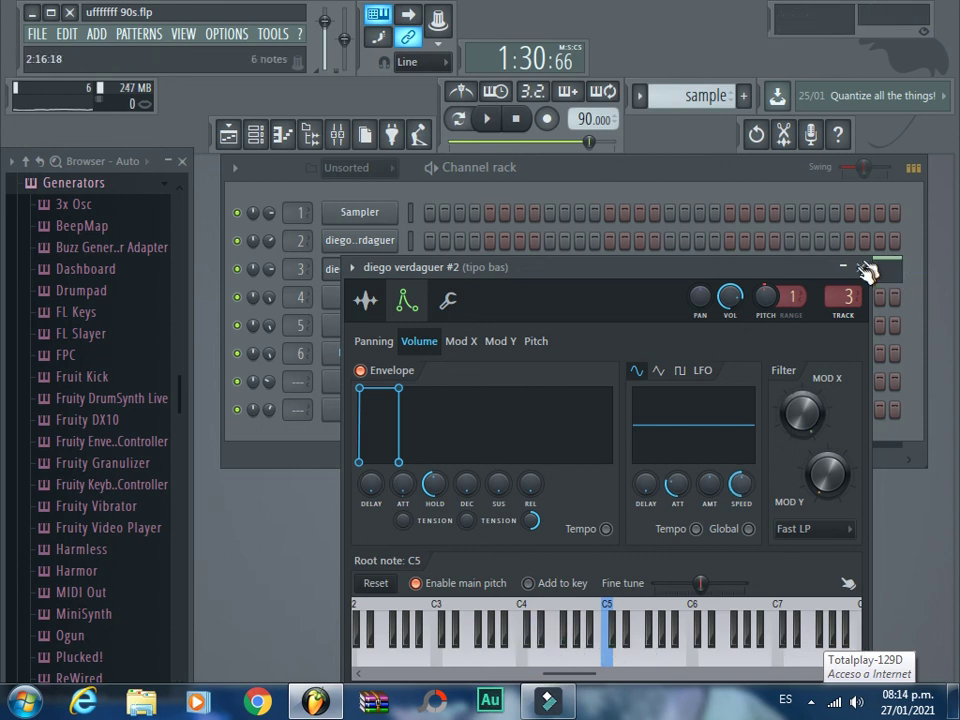
left_click(860, 267)
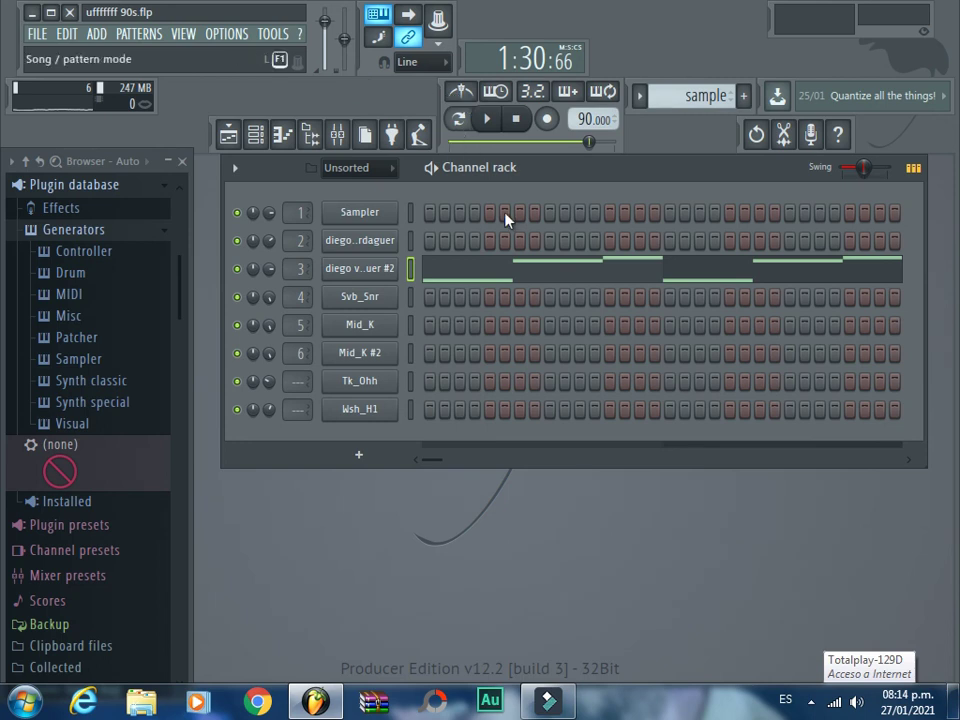